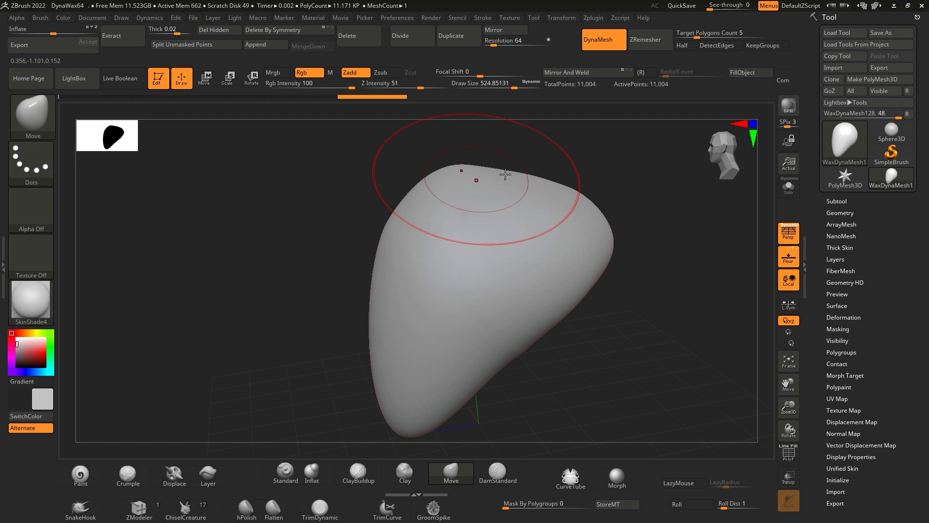
# Step: Pull the wax blob into a tall, upright egg-shaped head
pyautogui.moveTo(506, 175); pyautogui.dragTo(560, 281)
pyautogui.moveTo(690, 367); pyautogui.dragTo(710, 322)
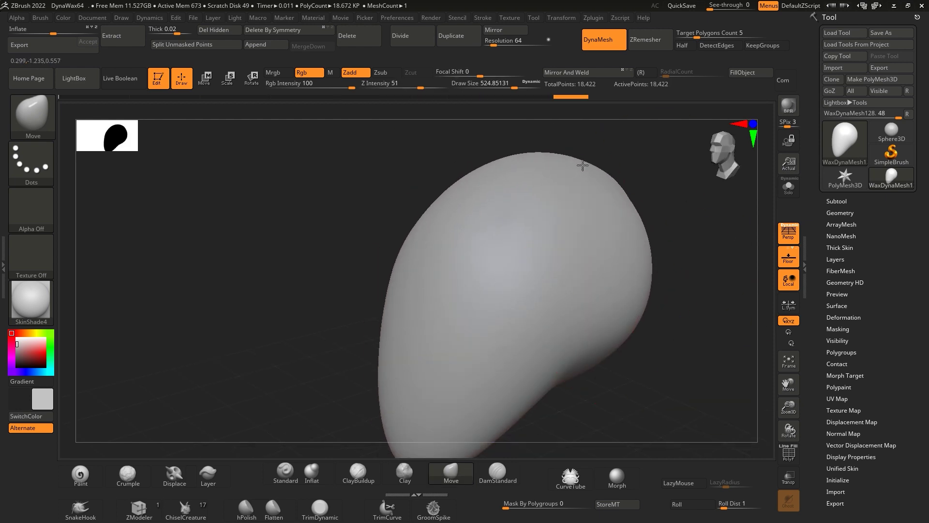
pyautogui.moveTo(630, 391); pyautogui.dragTo(680, 264)
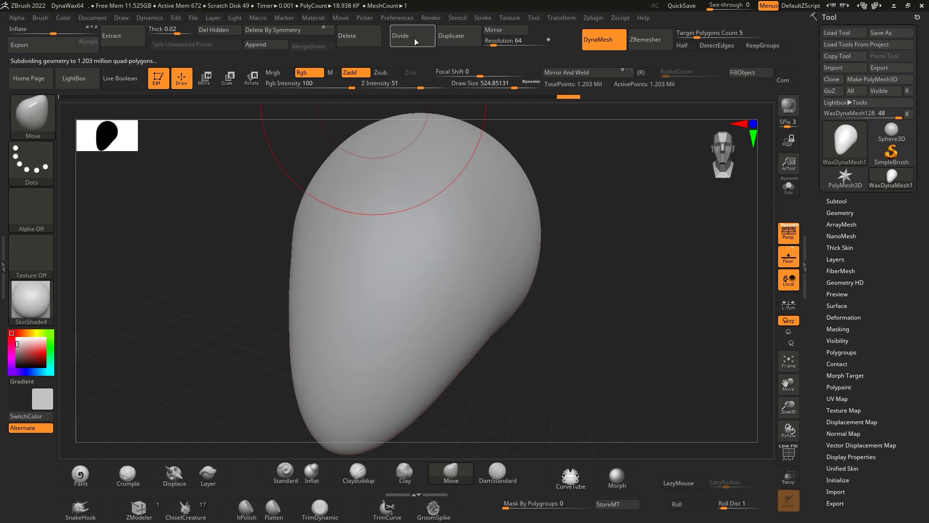
pyautogui.moveTo(598, 290)
pyautogui.mouseDown()
pyautogui.moveTo(381, 243)
pyautogui.moveTo(561, 229)
pyautogui.mouseUp()
# Step: Insert a symmetric pair of Eye01 eyes with Chisel3D, then enlarge and reorient them on the face
pyautogui.press('b')
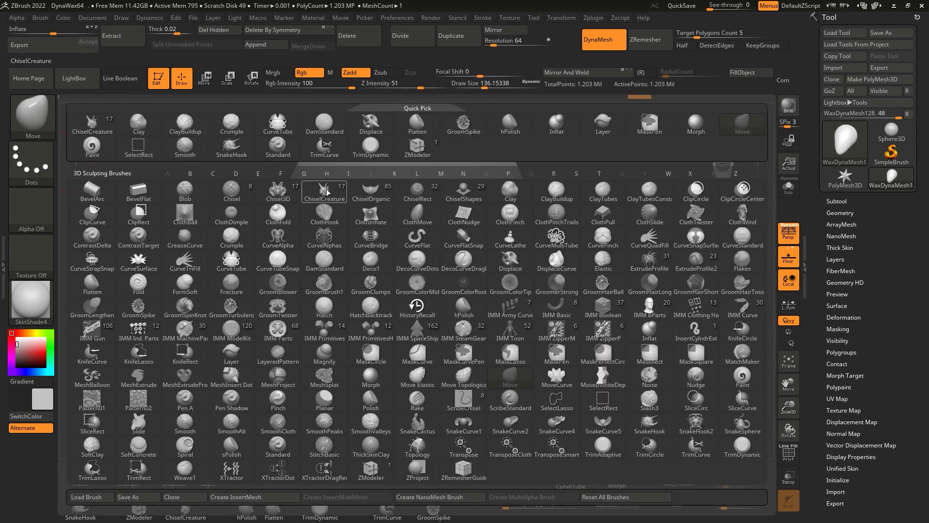
pyautogui.click(300, 109)
pyautogui.moveTo(416, 261); pyautogui.dragTo(440, 176)
pyautogui.moveTo(716, 290); pyautogui.dragTo(677, 271)
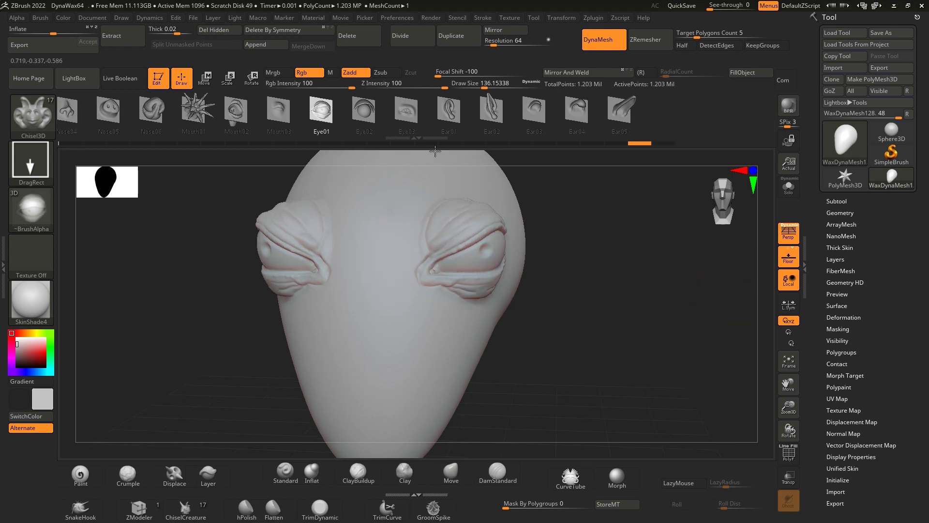
pyautogui.moveTo(390, 144); pyautogui.dragTo(471, 352)
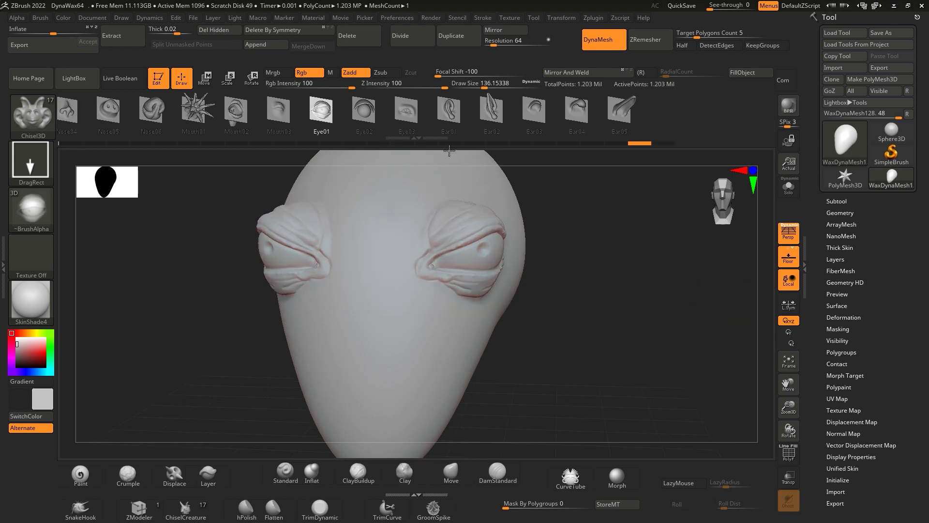
pyautogui.moveTo(571, 208)
pyautogui.mouseDown()
pyautogui.moveTo(613, 290)
pyautogui.moveTo(369, 243)
pyautogui.mouseUp()
# Step: Carve the lip line and a deep crease under the lower lip using DamStandard in Zsub mode
pyautogui.press('b')
pyautogui.press('d')
pyautogui.press('s')
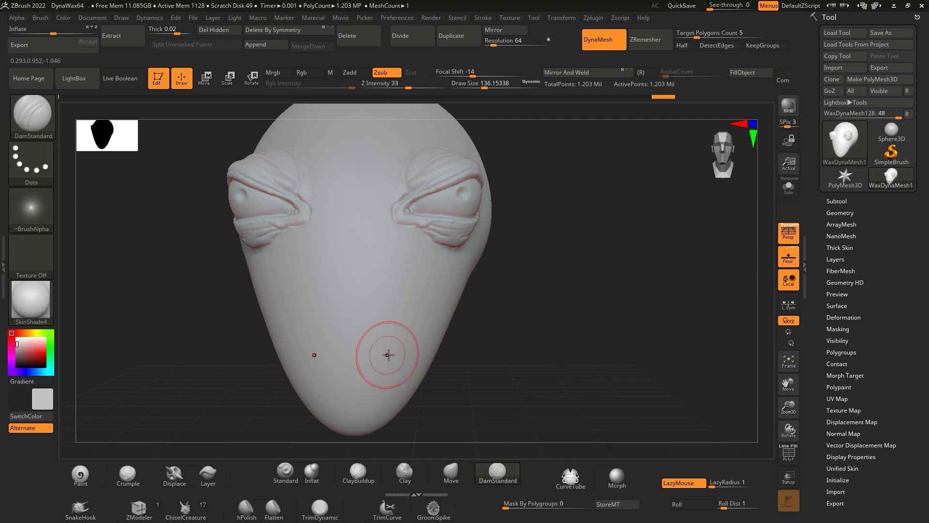
pyautogui.moveTo(452, 317); pyautogui.dragTo(612, 340)
pyautogui.moveTo(366, 284); pyautogui.dragTo(808, 306, button='right')
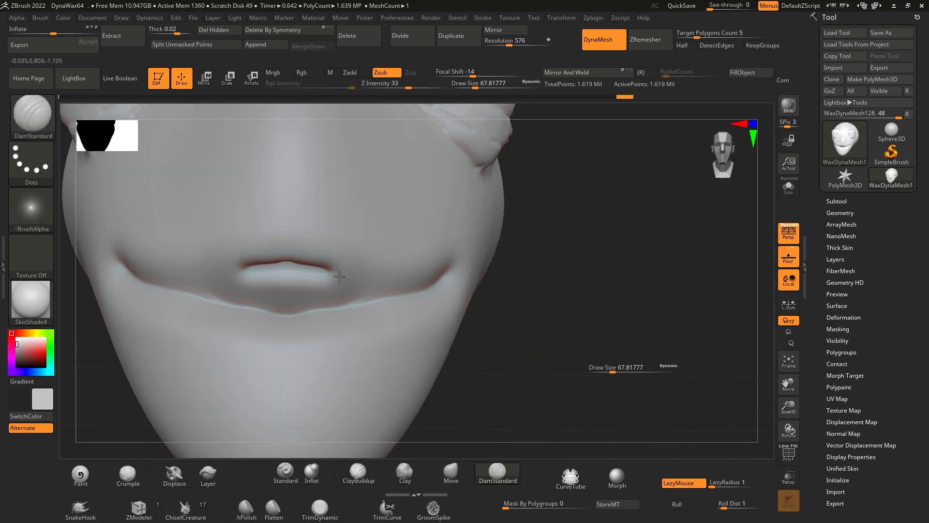
pyautogui.moveTo(444, 257); pyautogui.dragTo(201, 317, button='right')
pyautogui.moveTo(201, 317); pyautogui.dragTo(404, 327)
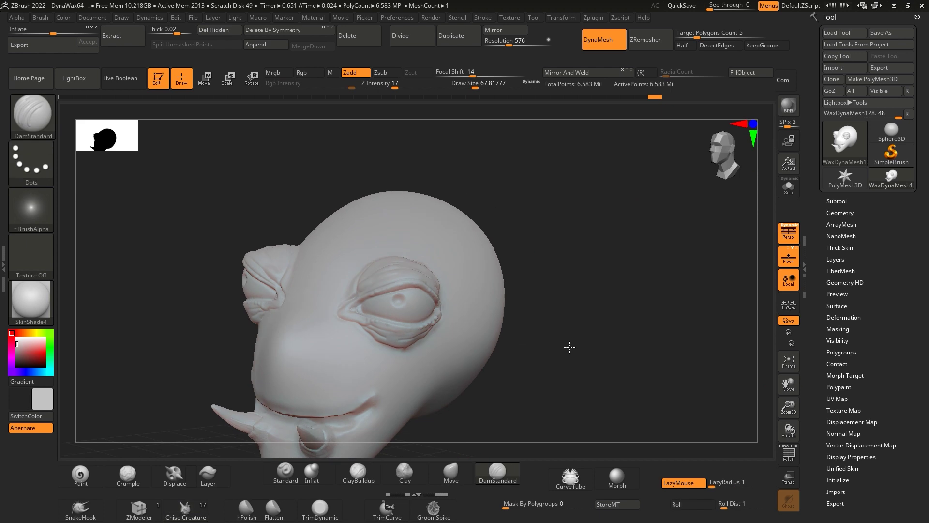
# Step: Add Animal_Horn01 horns and long Animal_Ears03 ears to the head with an enlarged ChiselOrganic brush
pyautogui.press('b')
pyautogui.click(363, 187)
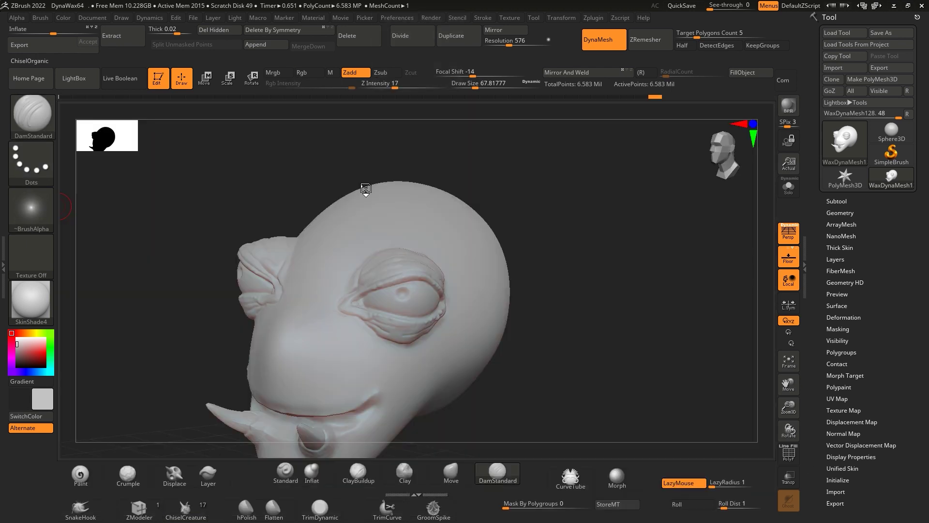
pyautogui.moveTo(466, 257); pyautogui.dragTo(489, 257)
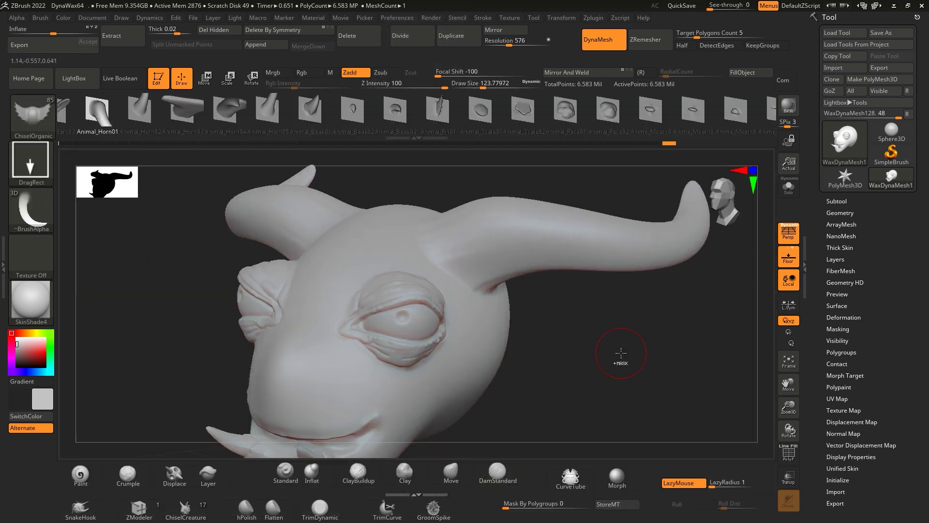
pyautogui.moveTo(618, 356)
pyautogui.mouseDown()
pyautogui.moveTo(589, 322)
pyautogui.moveTo(555, 307)
pyautogui.mouseUp()
pyautogui.press('Left')
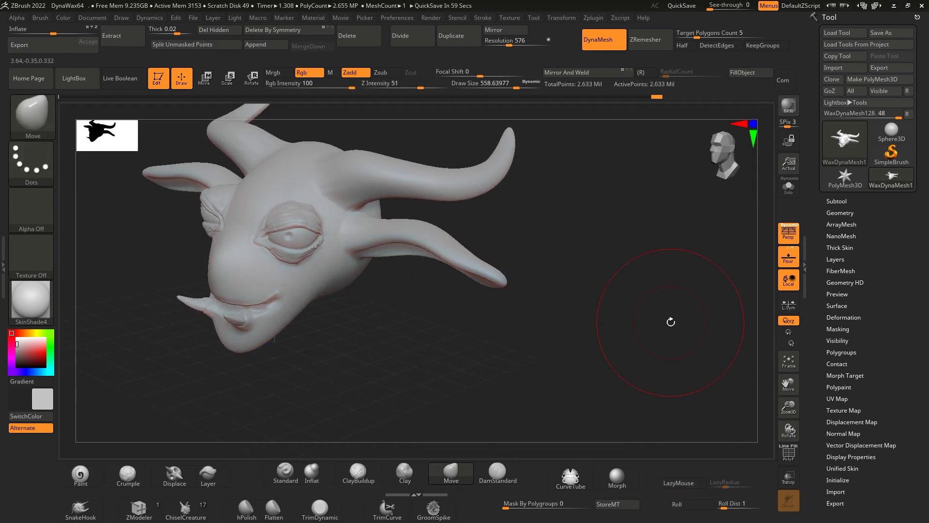
pyautogui.moveTo(670, 322)
pyautogui.mouseDown()
pyautogui.moveTo(668, 306)
pyautogui.moveTo(722, 337)
pyautogui.mouseUp()
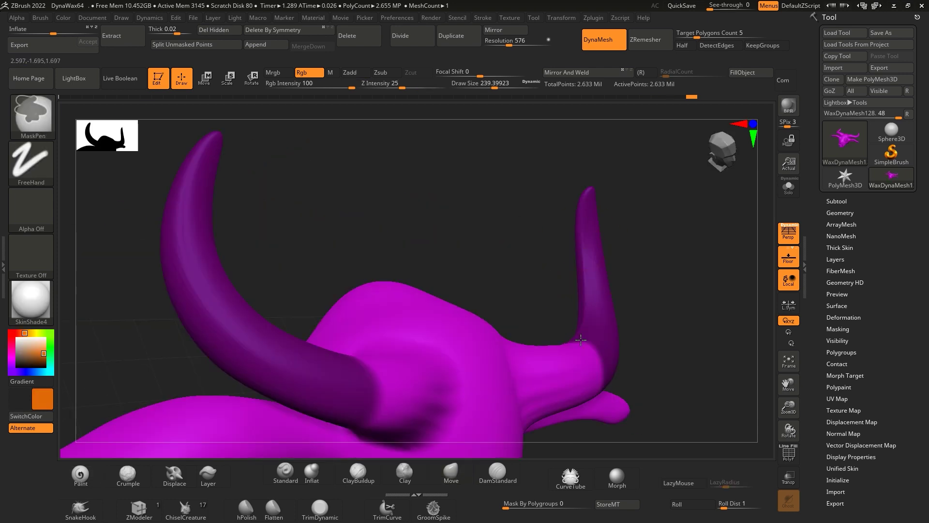
# Step: Polypaint the horns brown and the long ears orange, keeping the rest of the head purple
pyautogui.moveTo(608, 249); pyautogui.dragTo(432, 261)
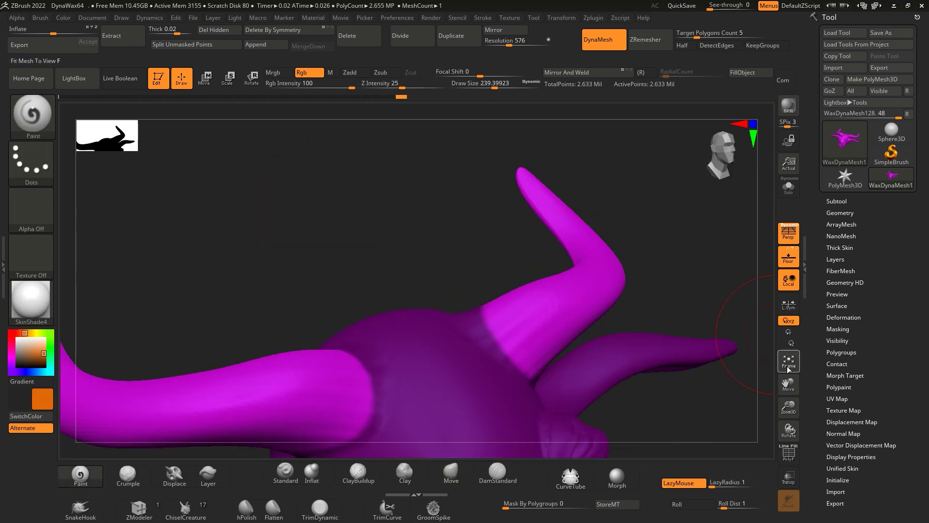
pyautogui.moveTo(584, 199)
pyautogui.mouseDown()
pyautogui.moveTo(580, 228)
pyautogui.moveTo(531, 298)
pyautogui.moveTo(405, 271)
pyautogui.moveTo(430, 377)
pyautogui.moveTo(581, 310)
pyautogui.mouseUp()
pyautogui.keyDown('ctrl'); pyautogui.moveTo(580, 310); pyautogui.dragTo(658, 307, button='right'); pyautogui.keyUp('ctrl')
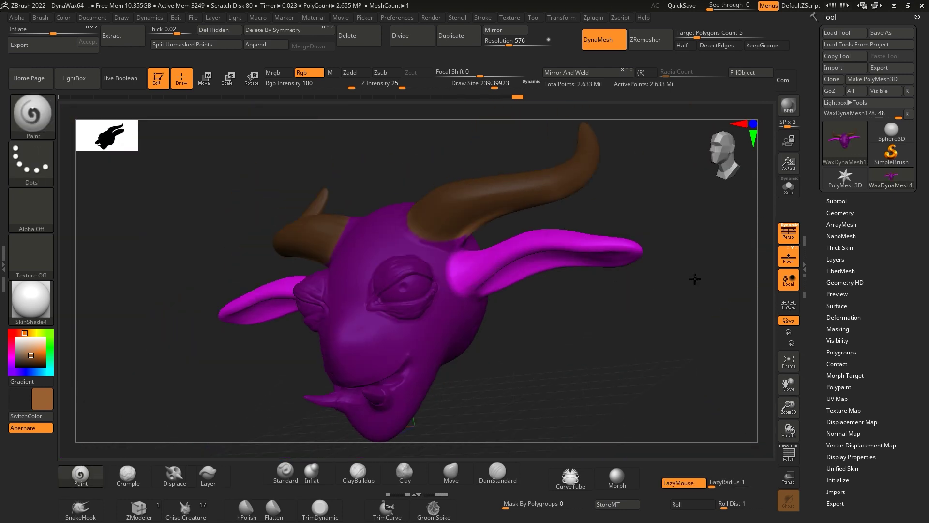
pyautogui.moveTo(675, 293); pyautogui.dragTo(669, 158)
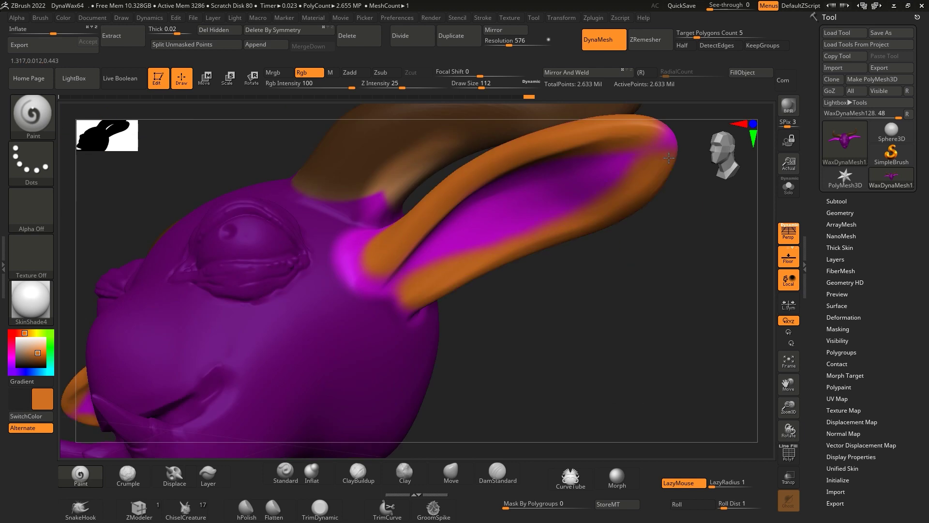
pyautogui.moveTo(394, 295); pyautogui.dragTo(420, 392)
pyautogui.moveTo(423, 293); pyautogui.dragTo(600, 325)
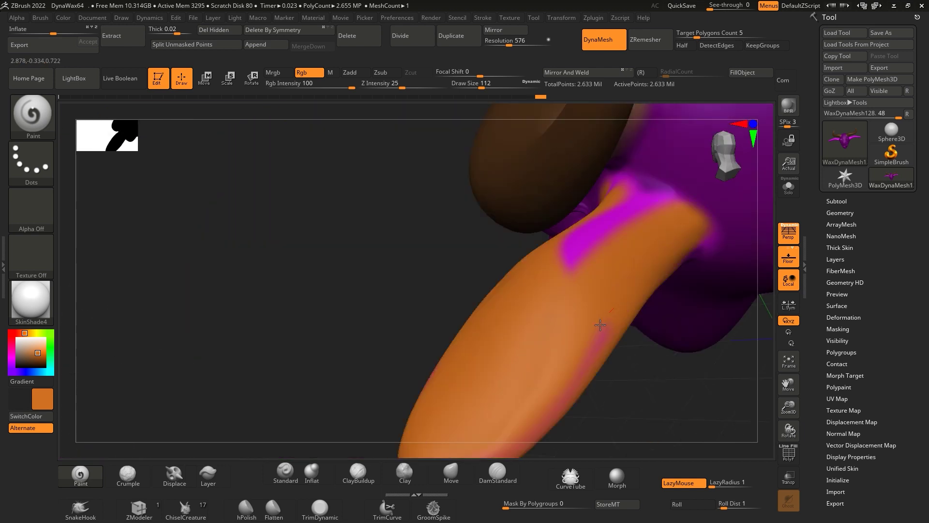
pyautogui.moveTo(656, 237)
pyautogui.mouseDown()
pyautogui.moveTo(655, 332)
pyautogui.moveTo(666, 375)
pyautogui.moveTo(458, 325)
pyautogui.mouseUp()
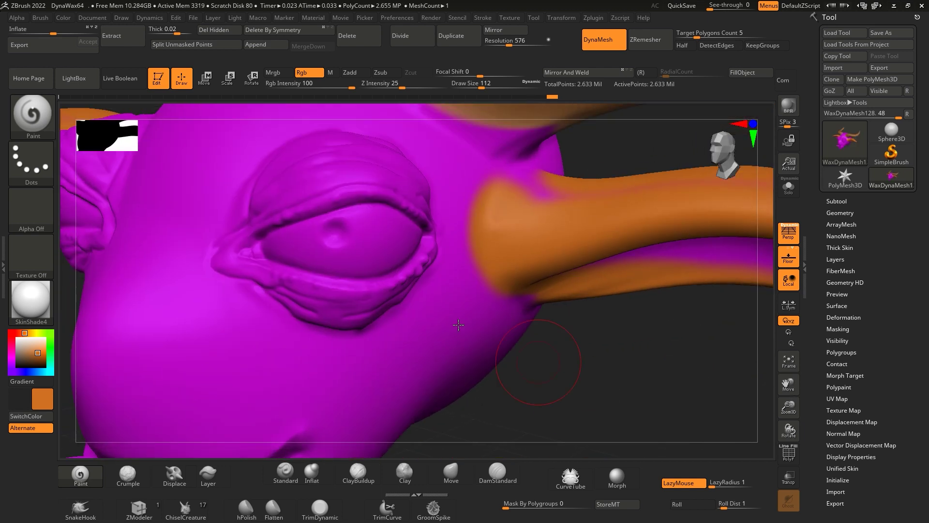
# Step: Paint the eyeball yellow in a close frontal view of the eye
pyautogui.moveTo(338, 246)
pyautogui.keyDown('ctrl'); pyautogui.mouseDown(button='right')
pyautogui.moveTo(536, 306)
pyautogui.moveTo(202, 223)
pyautogui.mouseUp(button='right'); pyautogui.keyUp('ctrl')
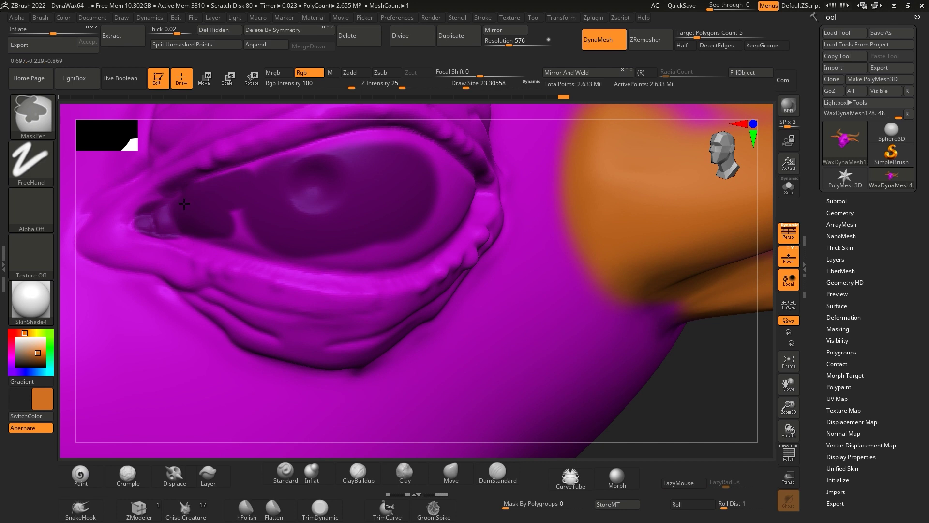
pyautogui.moveTo(378, 198); pyautogui.dragTo(462, 207, button='right')
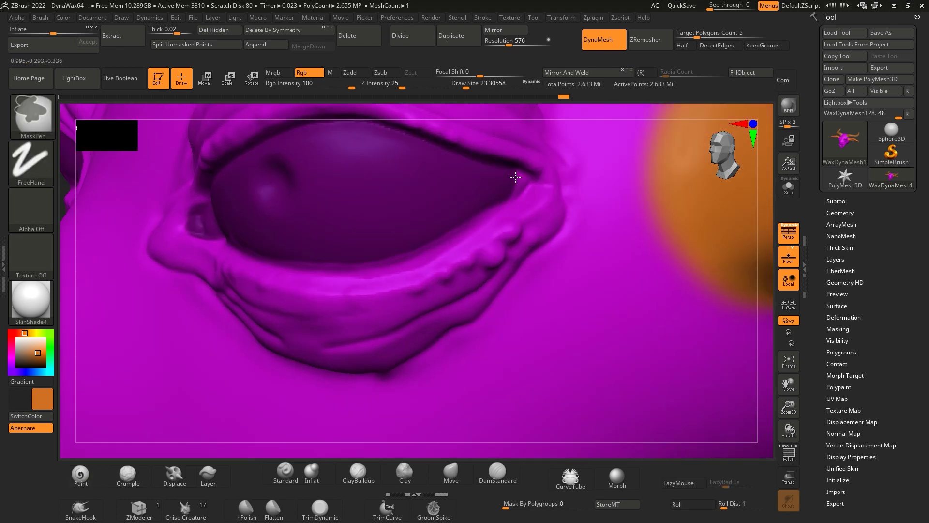
pyautogui.press('c')
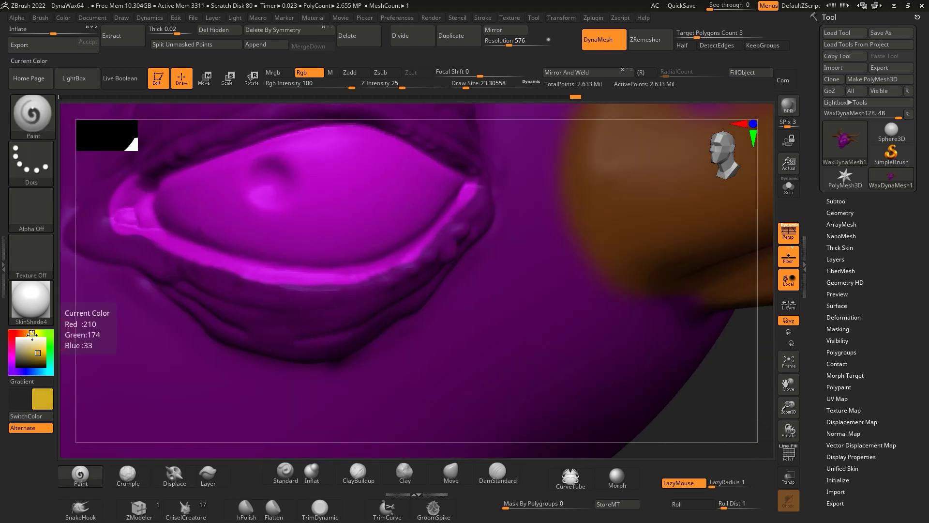
pyautogui.moveTo(358, 160); pyautogui.dragTo(185, 202)
# Step: Frame the creature's face and open the LightBox alpha library
pyautogui.keyDown('ctrl'); pyautogui.moveTo(469, 205); pyautogui.dragTo(289, 182, button='right'); pyautogui.keyUp('ctrl')
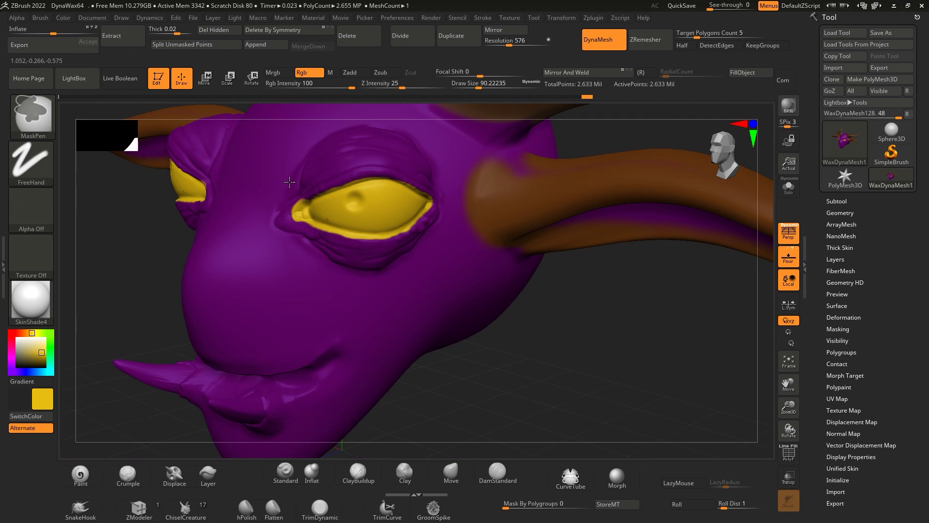
pyautogui.moveTo(615, 373); pyautogui.dragTo(372, 257, button='right')
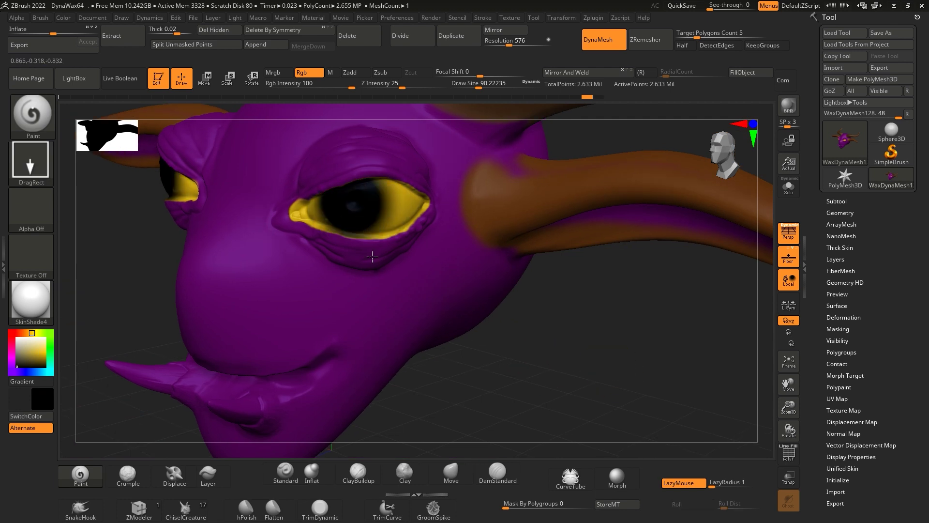
pyautogui.moveTo(602, 370); pyautogui.dragTo(484, 291, button='right')
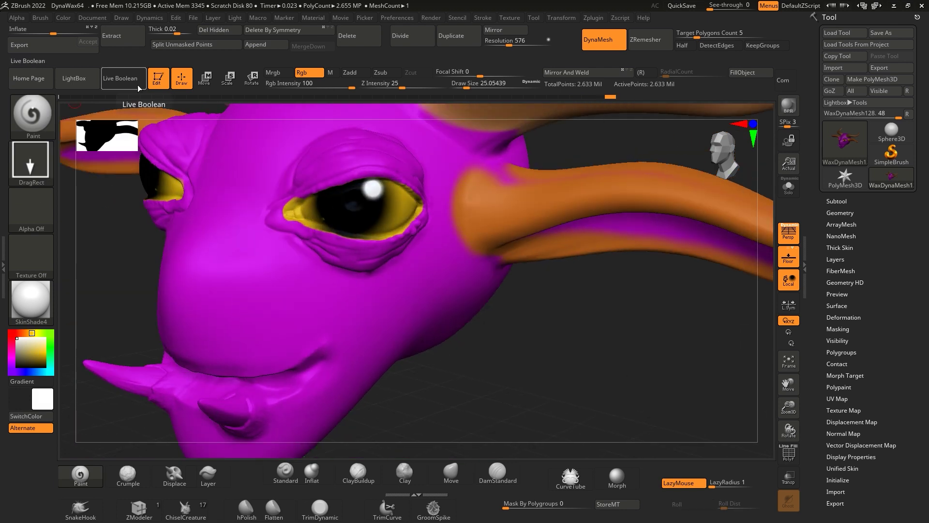
pyautogui.click(74, 78)
# Step: Paint black stripes near the horn bases and across the forehead using a chosen alpha
pyautogui.moveTo(526, 228); pyautogui.dragTo(309, 223)
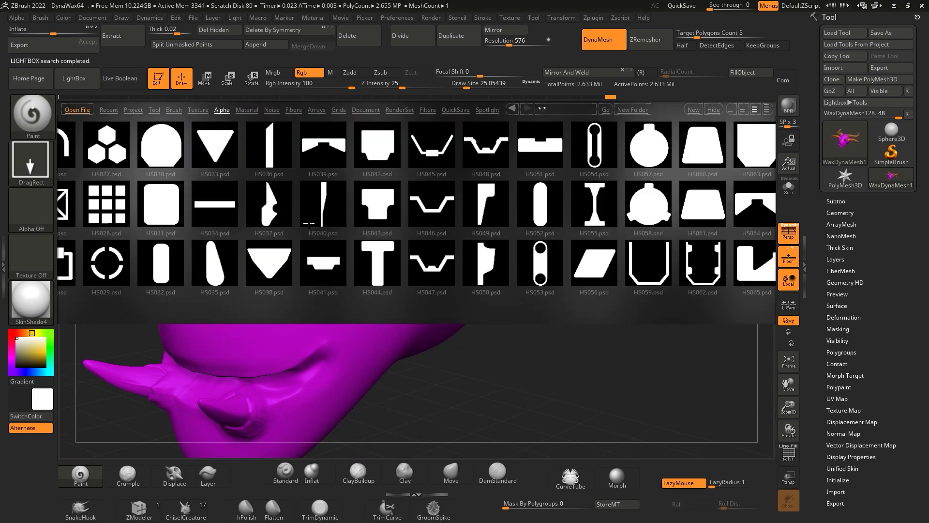
pyautogui.press(',')
pyautogui.moveTo(570, 353)
pyautogui.keyDown('alt'); pyautogui.mouseDown(button='right')
pyautogui.moveTo(360, 284)
pyautogui.moveTo(308, 207)
pyautogui.mouseUp(button='right'); pyautogui.keyUp('alt')
pyautogui.press('v')
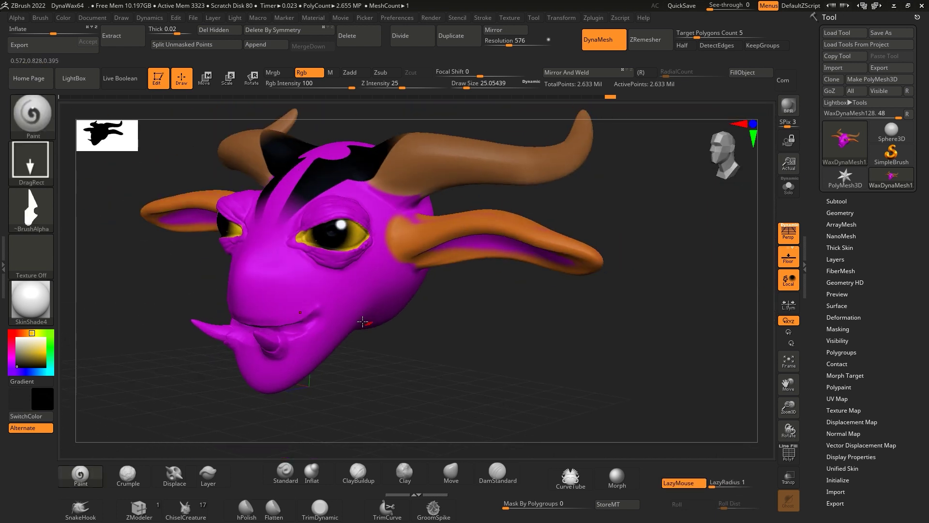
pyautogui.click(438, 387)
pyautogui.moveTo(437, 388)
pyautogui.mouseDown(button='right')
pyautogui.moveTo(411, 350)
pyautogui.moveTo(208, 179)
pyautogui.moveTo(228, 371)
pyautogui.mouseUp(button='right')
pyautogui.click(208, 179)
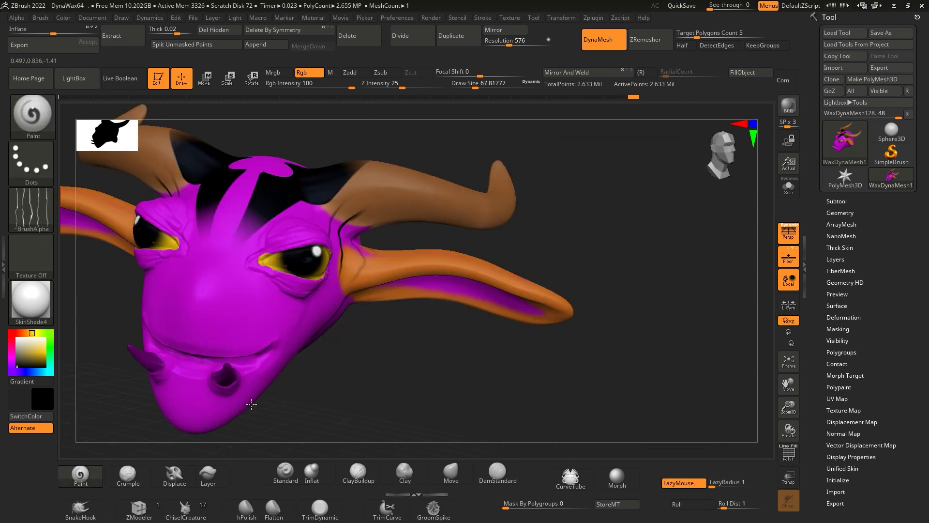
# Step: Paint the tusk tips yellow and the lips reddish-orange, then append a Sphere3D subtool
pyautogui.moveTo(269, 384); pyautogui.dragTo(271, 382)
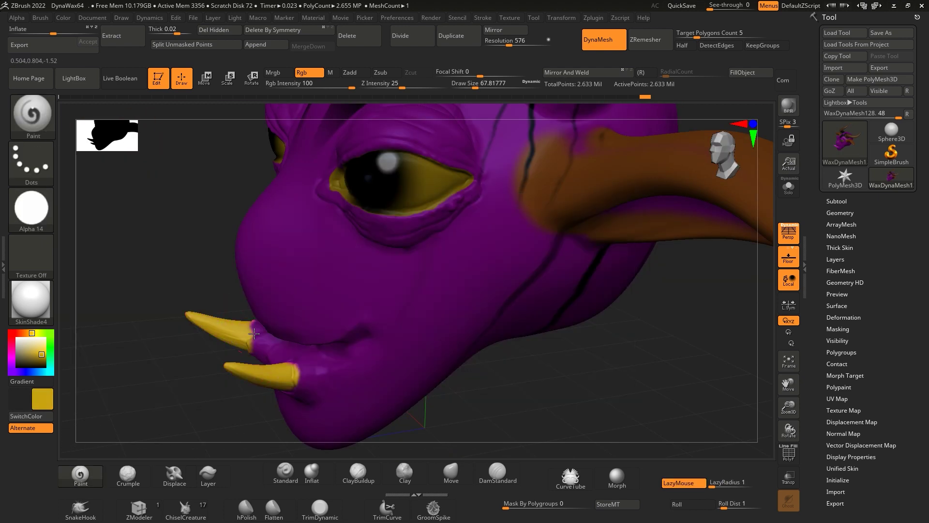
pyautogui.moveTo(149, 365)
pyautogui.mouseDown(button='right')
pyautogui.moveTo(239, 394)
pyautogui.moveTo(618, 356)
pyautogui.mouseUp(button='right')
pyautogui.click(25, 334)
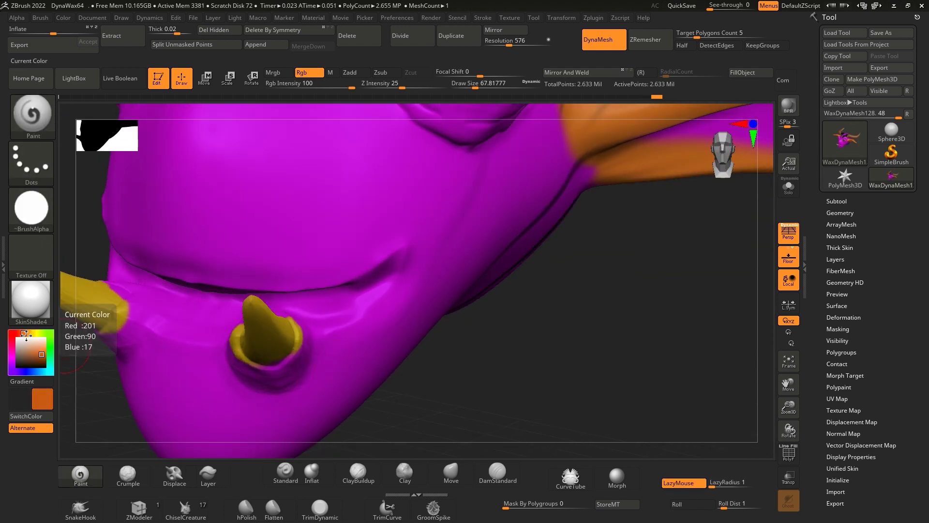
pyautogui.moveTo(145, 314); pyautogui.dragTo(334, 305, button='right')
pyautogui.moveTo(515, 400)
pyautogui.mouseDown(button='right')
pyautogui.moveTo(465, 412)
pyautogui.moveTo(772, 347)
pyautogui.mouseUp(button='right')
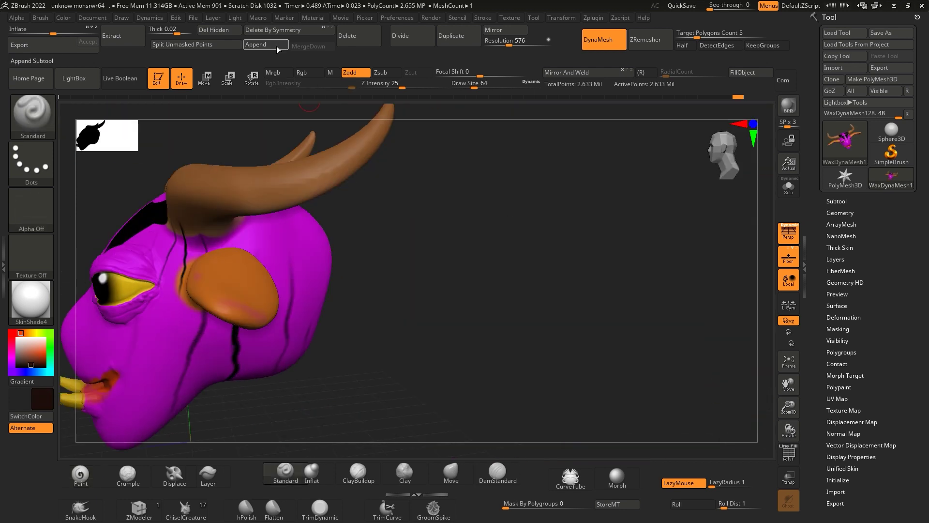
pyautogui.click(278, 48)
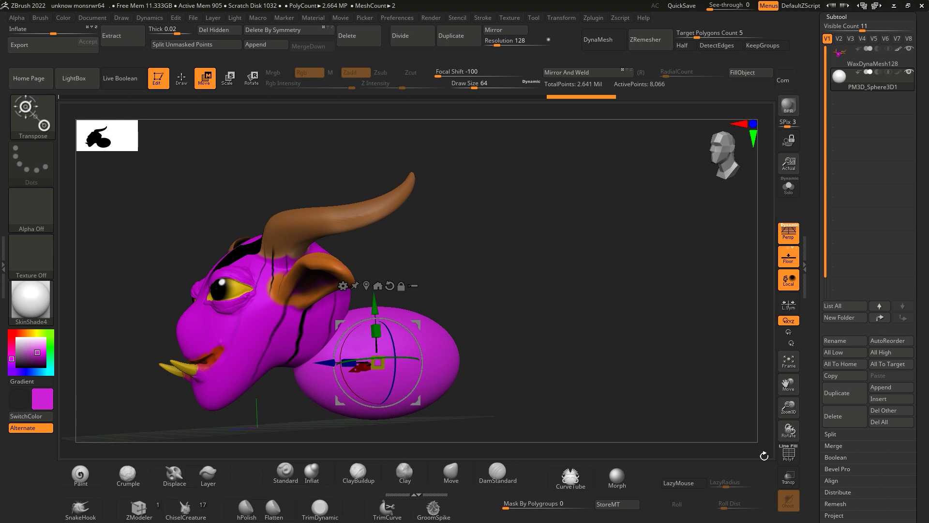
# Step: Enable DynaMesh and swell the appended sphere into a rounded body behind the head
pyautogui.press('q')
pyautogui.moveTo(527, 295)
pyautogui.mouseDown()
pyautogui.moveTo(581, 270)
pyautogui.moveTo(490, 327)
pyautogui.moveTo(602, 337)
pyautogui.mouseUp()
pyautogui.click(598, 39)
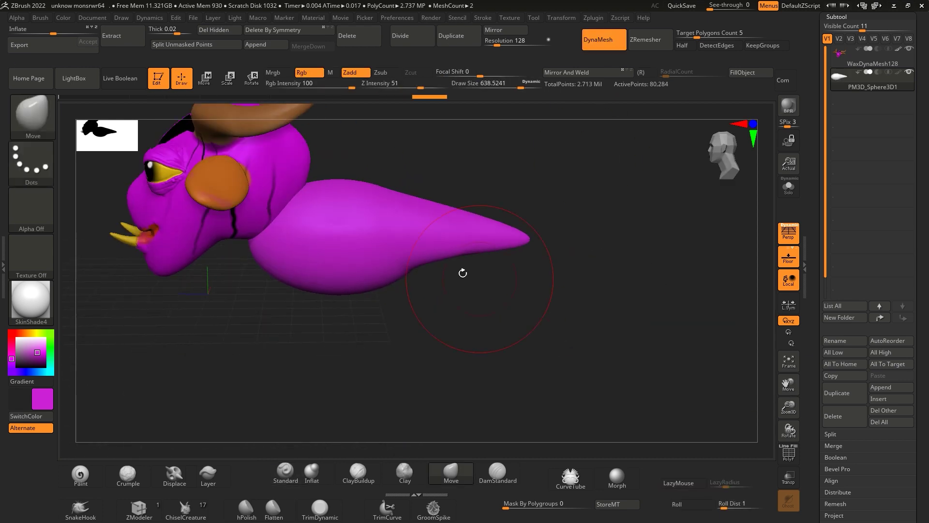
pyautogui.moveTo(462, 272)
pyautogui.mouseDown()
pyautogui.moveTo(479, 260)
pyautogui.moveTo(504, 340)
pyautogui.mouseUp()
pyautogui.moveTo(492, 42); pyautogui.dragTo(490, 43)
pyautogui.moveTo(605, 310); pyautogui.dragTo(639, 334)
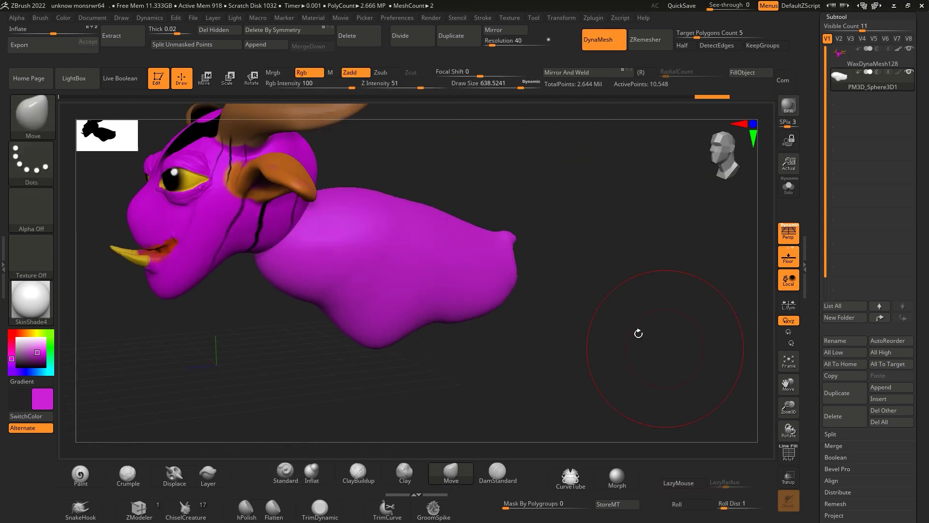
pyautogui.moveTo(490, 314); pyautogui.dragTo(521, 392)
pyautogui.hotkey('ctrl', 'z')
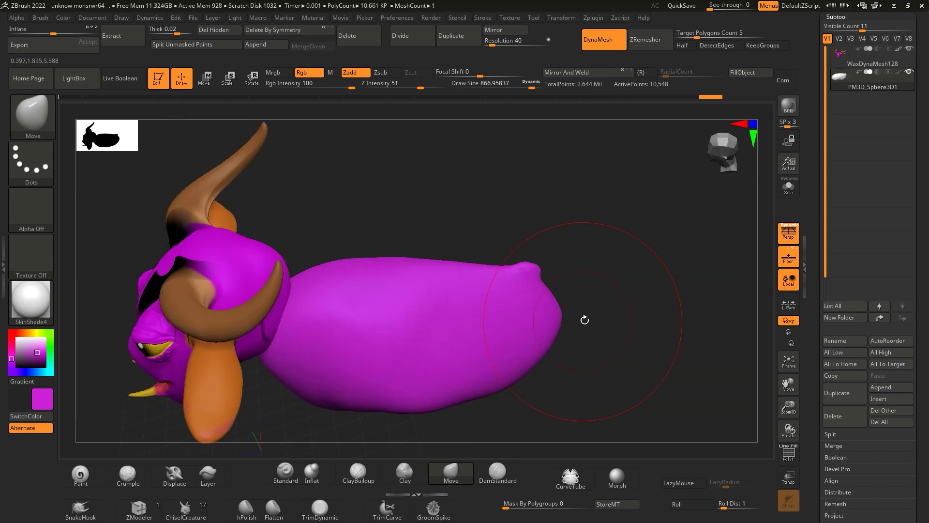
pyautogui.moveTo(582, 320)
pyautogui.mouseDown()
pyautogui.moveTo(634, 328)
pyautogui.moveTo(585, 303)
pyautogui.moveTo(556, 334)
pyautogui.moveTo(597, 387)
pyautogui.moveTo(656, 359)
pyautogui.mouseUp()
# Step: Pull four legs down under the body with Transpose and lower the DynaMesh resolution
pyautogui.press('w')
pyautogui.moveTo(755, 118)
pyautogui.mouseDown()
pyautogui.moveTo(659, 279)
pyautogui.moveTo(571, 203)
pyautogui.mouseUp()
pyautogui.press('q')
pyautogui.moveTo(506, 42); pyautogui.dragTo(498, 43)
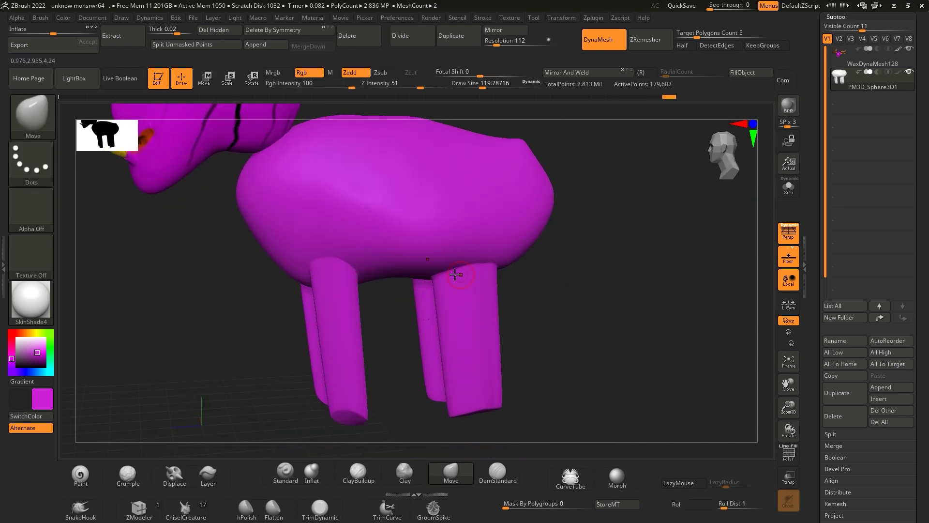
# Step: Build up clay with a smaller ClayBuildup brush where the front leg meets the body
pyautogui.press('b')
pyautogui.press('c')
pyautogui.press('b')
pyautogui.moveTo(629, 377)
pyautogui.mouseDown()
pyautogui.moveTo(591, 337)
pyautogui.moveTo(599, 344)
pyautogui.mouseUp()
# Step: Add ClayBuildup strokes on the front legs and the leg-to-body joints
pyautogui.press('s')
pyautogui.moveTo(290, 218); pyautogui.dragTo(349, 319)
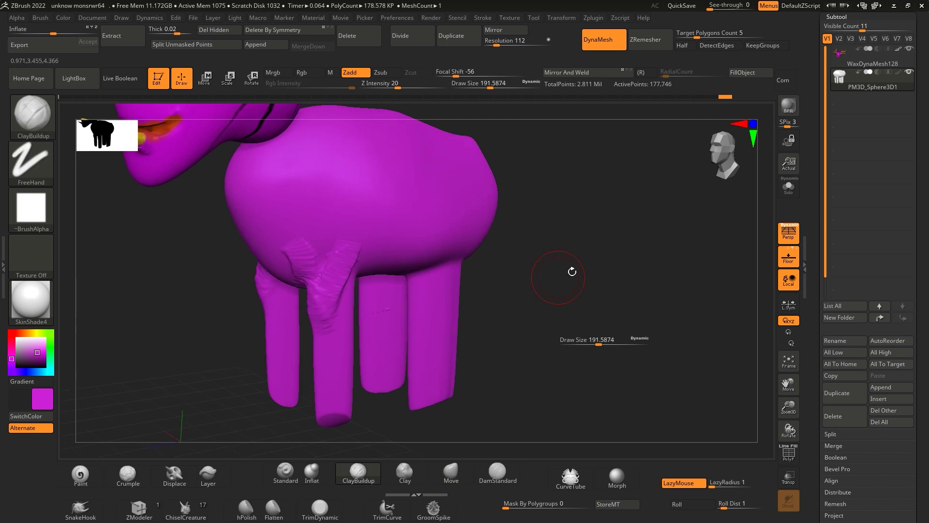
pyautogui.moveTo(372, 271); pyautogui.dragTo(339, 320)
pyautogui.moveTo(509, 198); pyautogui.dragTo(513, 276)
pyautogui.moveTo(455, 266); pyautogui.dragTo(451, 300)
# Step: Lower the DynaMesh resolution to 32 and remesh the body and legs together
pyautogui.moveTo(668, 290)
pyautogui.mouseDown()
pyautogui.moveTo(509, 58)
pyautogui.moveTo(499, 58)
pyautogui.mouseUp()
pyautogui.moveTo(629, 242)
pyautogui.mouseDown()
pyautogui.moveTo(712, 317)
pyautogui.moveTo(521, 301)
pyautogui.mouseUp()
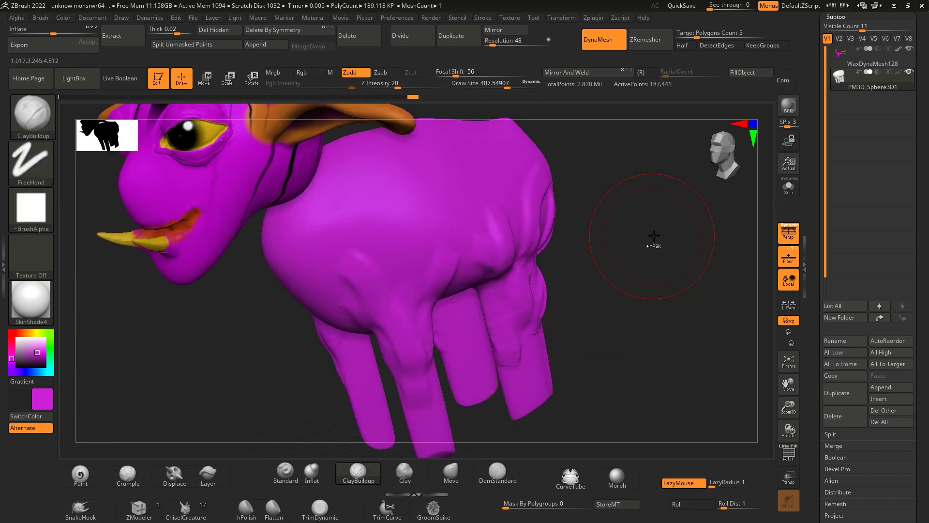
pyautogui.moveTo(496, 41); pyautogui.dragTo(489, 42)
pyautogui.moveTo(630, 290)
pyautogui.keyDown('ctrl'); pyautogui.mouseDown()
pyautogui.moveTo(649, 310)
pyautogui.moveTo(724, 224)
pyautogui.moveTo(710, 355)
pyautogui.mouseUp(); pyautogui.keyUp('ctrl')
# Step: Reshape the chest, torso and legs from the front and side with the Move brush
pyautogui.moveTo(264, 291); pyautogui.dragTo(551, 360)
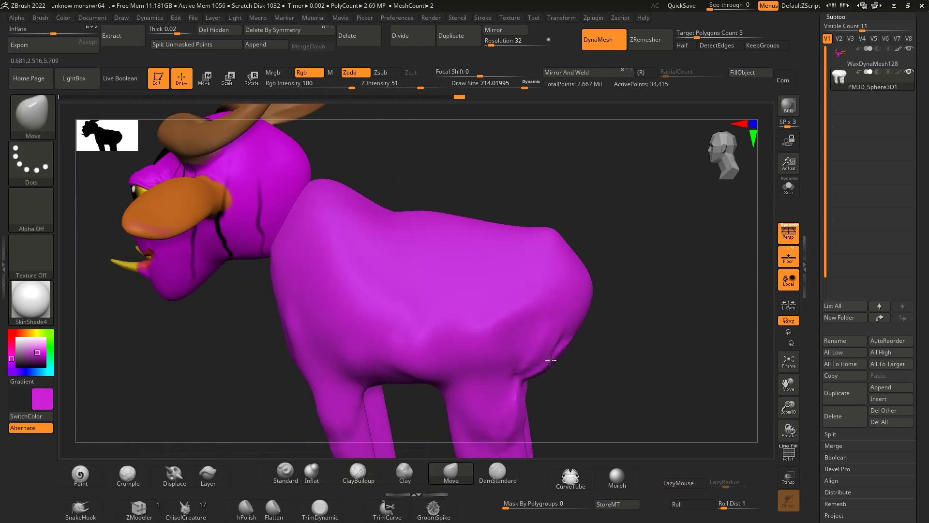
pyautogui.moveTo(343, 362); pyautogui.dragTo(270, 255)
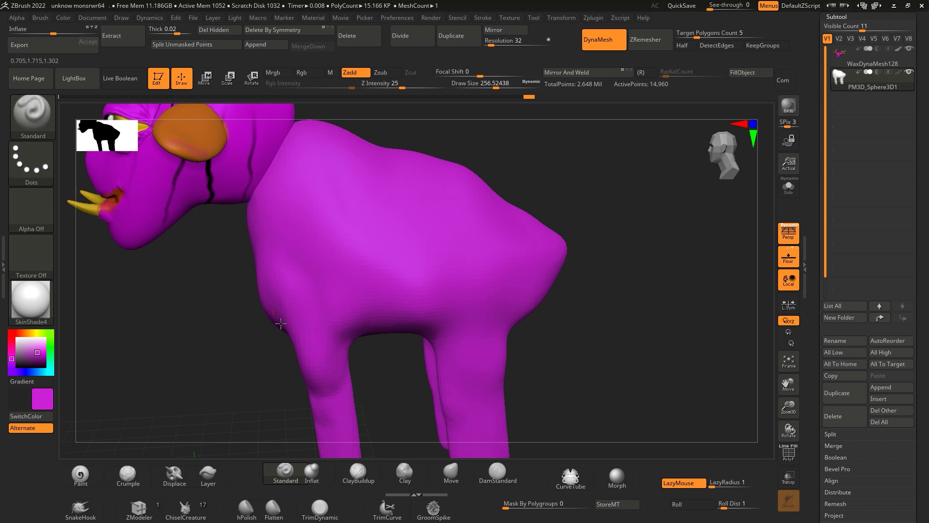
pyautogui.moveTo(629, 368)
pyautogui.mouseDown()
pyautogui.moveTo(544, 361)
pyautogui.moveTo(571, 321)
pyautogui.moveTo(343, 328)
pyautogui.moveTo(710, 322)
pyautogui.mouseUp()
pyautogui.press('b')
pyautogui.press('m')
pyautogui.press('v')
# Step: Slice the leg ends flat with the KnifeCurve brush
pyautogui.press('b')
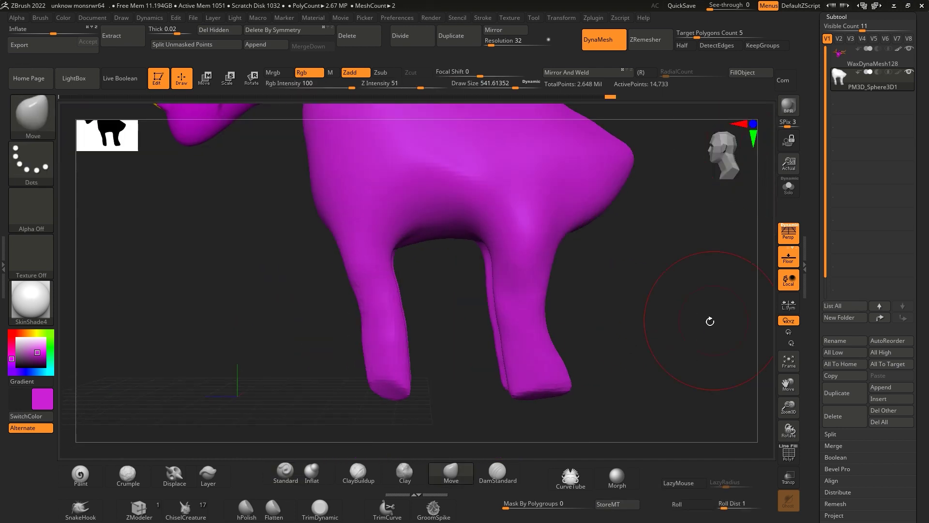
pyautogui.keyDown('ctrl'); pyautogui.keyDown('shift'); pyautogui.moveTo(198, 384); pyautogui.dragTo(197, 384); pyautogui.keyUp('shift'); pyautogui.keyUp('ctrl')
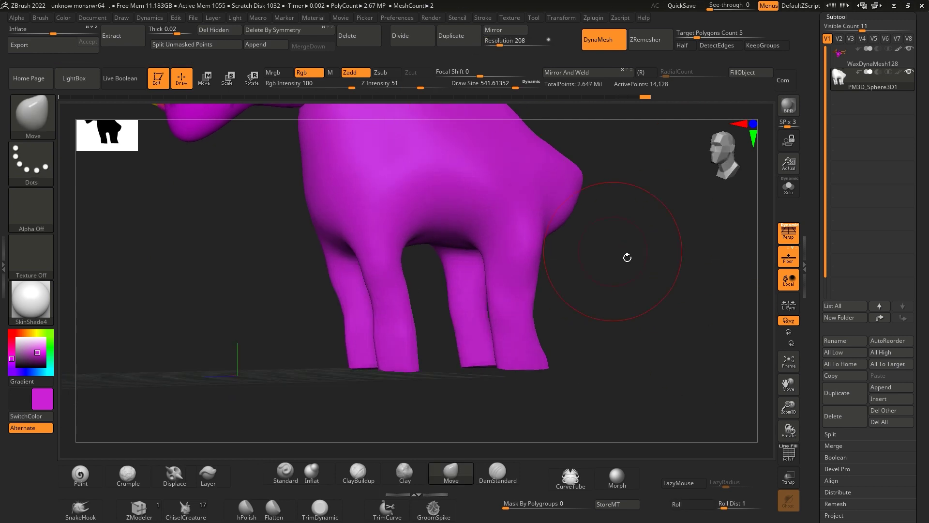
pyautogui.moveTo(628, 258); pyautogui.dragTo(645, 313)
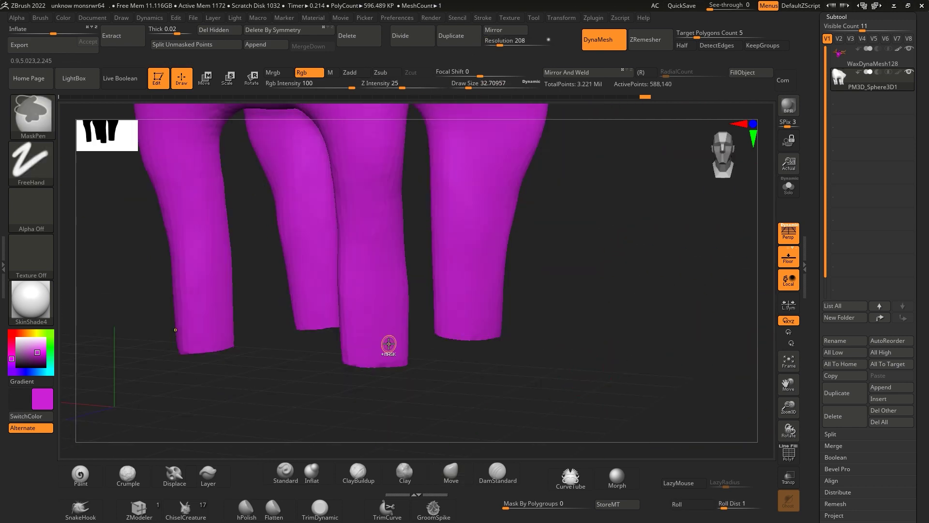
# Step: Mask the split hoof shapes at the bottom of each leg with MaskPen
pyautogui.keyDown('ctrl'); pyautogui.click(389, 344); pyautogui.keyUp('ctrl')
pyautogui.moveTo(411, 373); pyautogui.dragTo(444, 395)
pyautogui.moveTo(376, 362)
pyautogui.mouseDown()
pyautogui.moveTo(452, 332)
pyautogui.moveTo(537, 325)
pyautogui.moveTo(489, 326)
pyautogui.mouseUp()
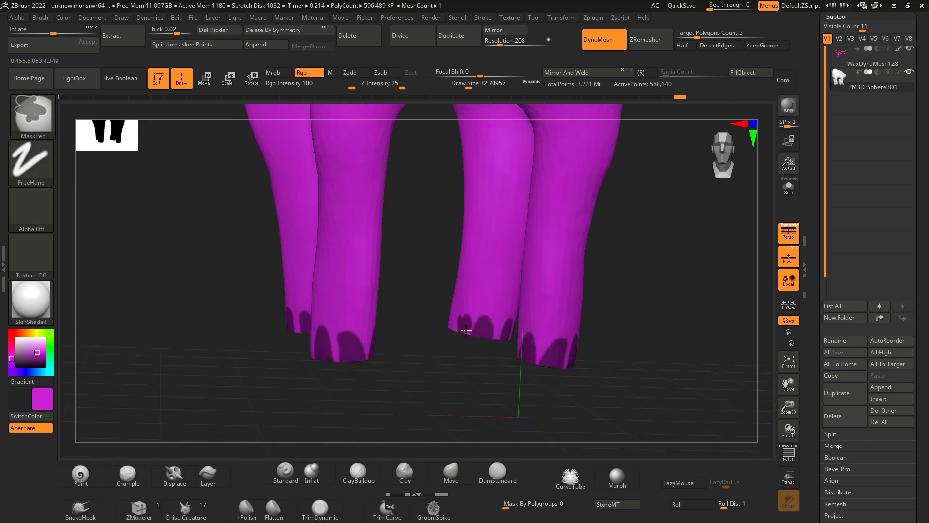
pyautogui.moveTo(641, 268); pyautogui.dragTo(610, 284)
pyautogui.press('s')
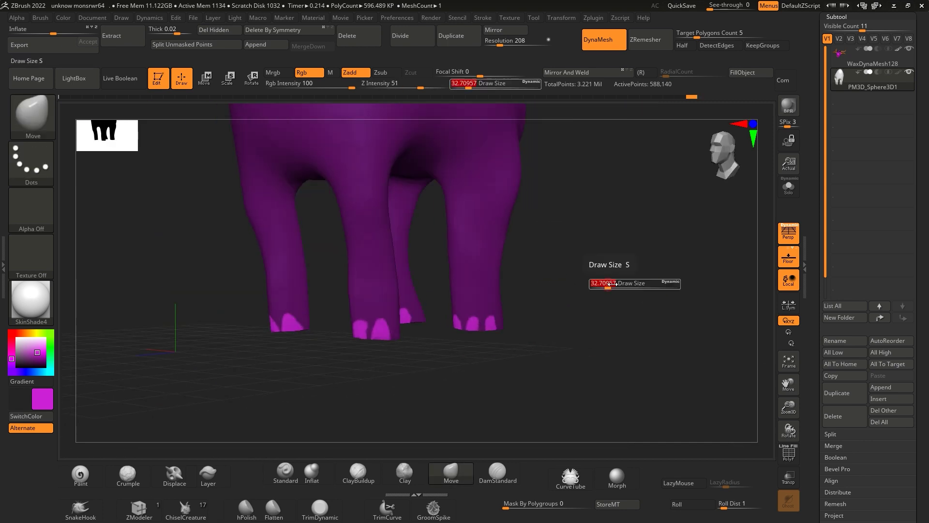
# Step: Pull the masked hooves out with Transpose Move, clear the mask, and check them in PolyFrame
pyautogui.click(214, 86)
pyautogui.moveTo(595, 247); pyautogui.dragTo(627, 236)
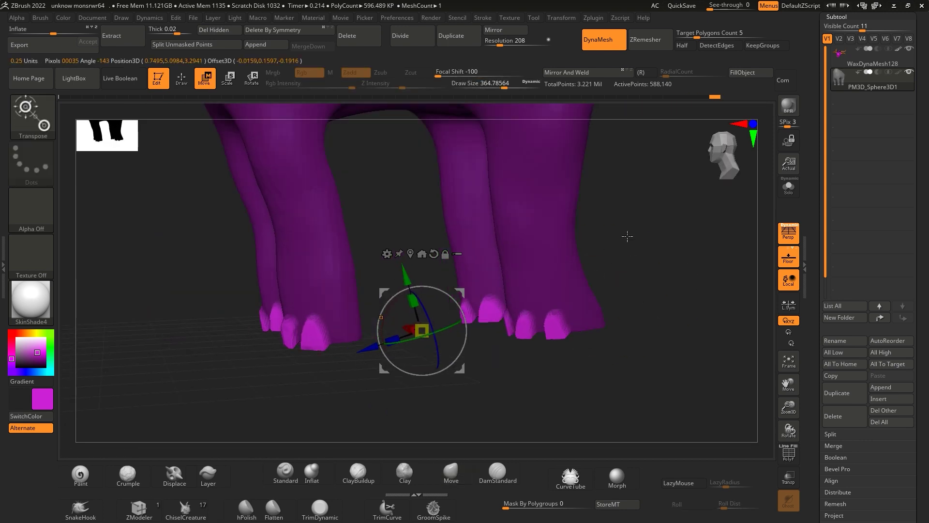
pyautogui.keyDown('ctrl'); pyautogui.moveTo(441, 364); pyautogui.dragTo(667, 299); pyautogui.keyUp('ctrl')
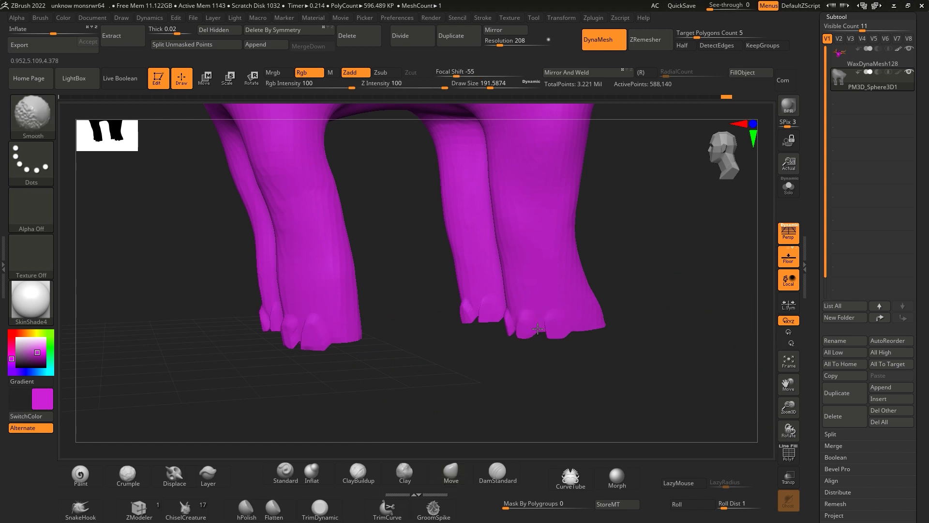
pyautogui.hotkey('shift', 'f')
pyautogui.moveTo(699, 356)
pyautogui.mouseDown()
pyautogui.moveTo(622, 384)
pyautogui.moveTo(692, 353)
pyautogui.moveTo(583, 326)
pyautogui.moveTo(649, 331)
pyautogui.mouseUp()
pyautogui.hotkey('shift', 'f')
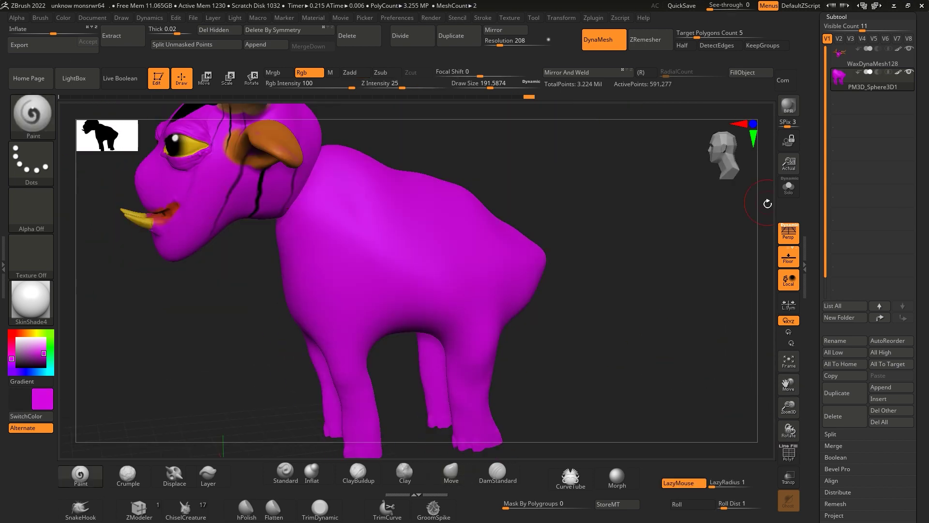
# Step: Inspect the black hooves in PolyFrame and Solo, then show the whole creature again
pyautogui.moveTo(211, 202); pyautogui.dragTo(618, 295)
pyautogui.hotkey('shift', 'f')
pyautogui.keyDown('ctrl'); pyautogui.keyDown('shift'); pyautogui.click(556, 392); pyautogui.keyUp('shift'); pyautogui.keyUp('ctrl')
pyautogui.moveTo(557, 392)
pyautogui.mouseDown()
pyautogui.moveTo(623, 154)
pyautogui.moveTo(505, 397)
pyautogui.mouseUp()
pyautogui.keyDown('ctrl'); pyautogui.keyDown('shift'); pyautogui.click(623, 153); pyautogui.keyUp('shift'); pyautogui.keyUp('ctrl')
# Step: Orbit around the legs and subdivide the body subtool to about 9.5 million polygons
pyautogui.hotkey('shift', 'f')
pyautogui.press('s')
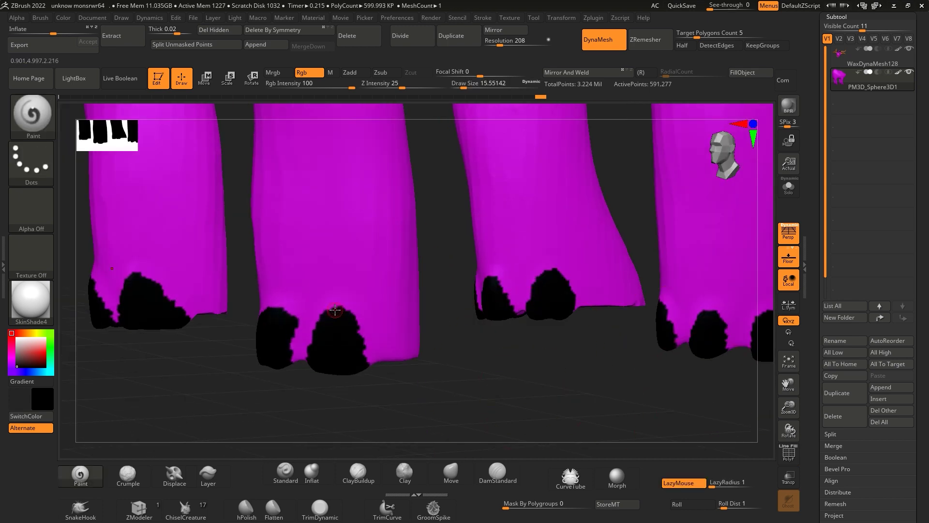
pyautogui.moveTo(335, 309); pyautogui.dragTo(261, 343)
pyautogui.moveTo(294, 314); pyautogui.dragTo(450, 293)
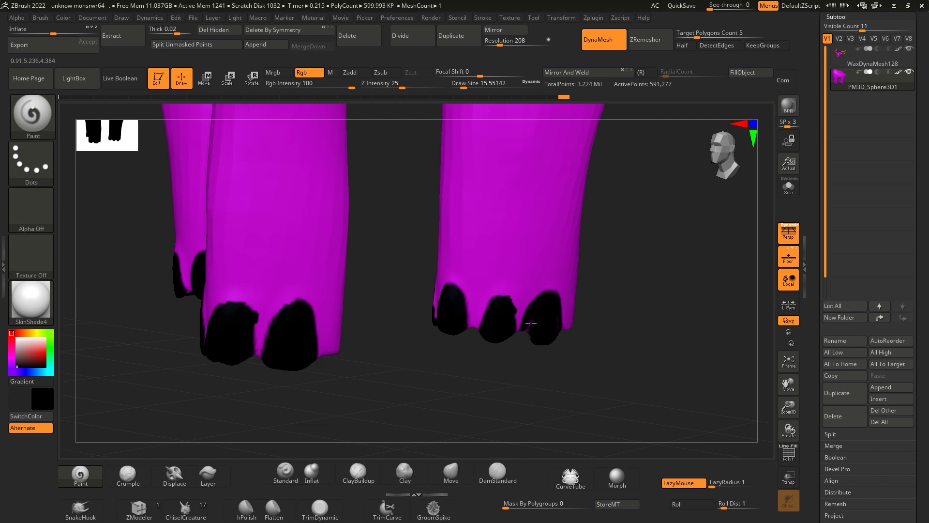
pyautogui.moveTo(531, 323)
pyautogui.keyDown('alt'); pyautogui.mouseDown()
pyautogui.moveTo(762, 322)
pyautogui.moveTo(670, 336)
pyautogui.moveTo(641, 318)
pyautogui.mouseUp(); pyautogui.keyUp('alt')
pyautogui.press('s')
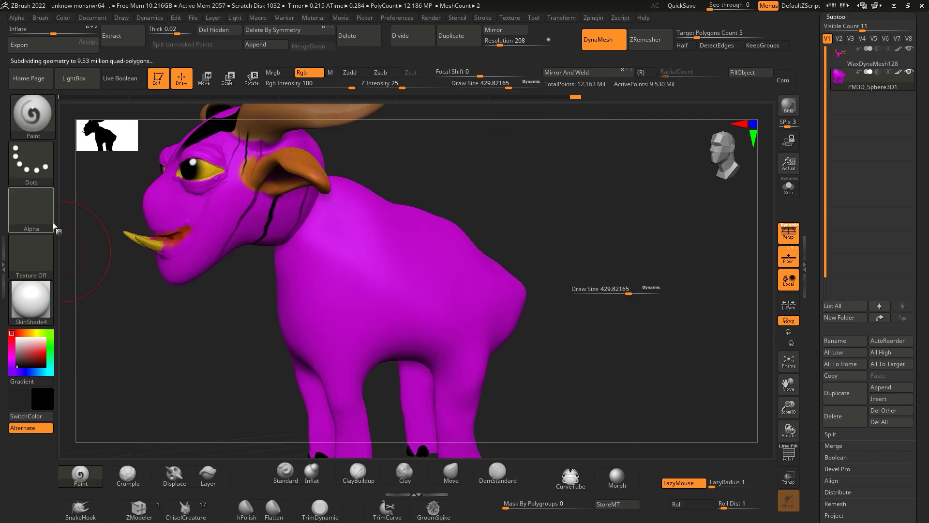
pyautogui.click(836, 17)
# Step: Open the Geometry settings for the body subtool
pyautogui.click(840, 120)
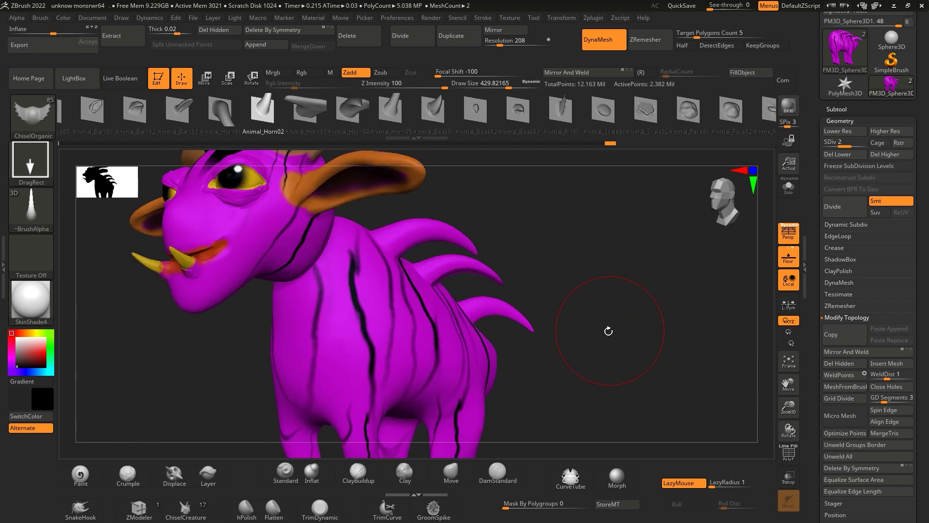
# Step: Select the Paint brush with a soft round alpha and a Dots stroke
pyautogui.click(80, 478)
pyautogui.click(31, 208)
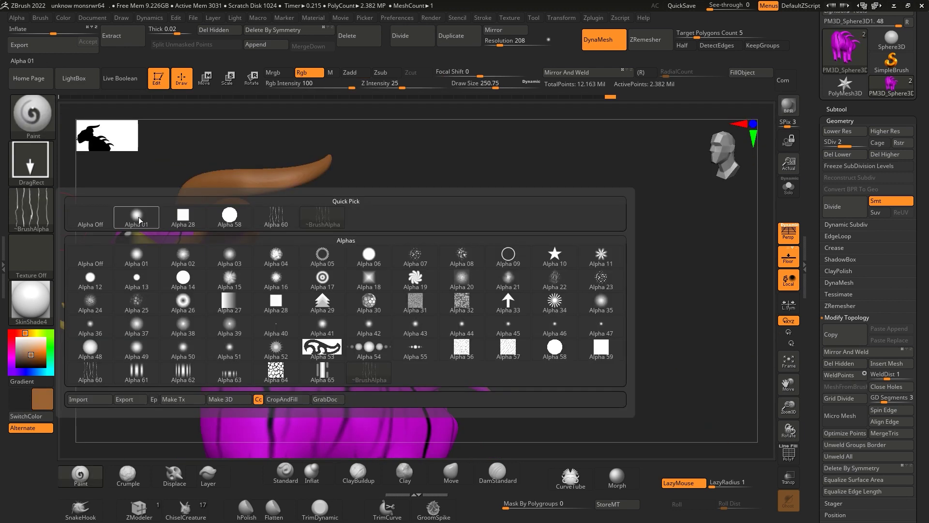
pyautogui.click(137, 214)
pyautogui.click(31, 160)
pyautogui.click(91, 170)
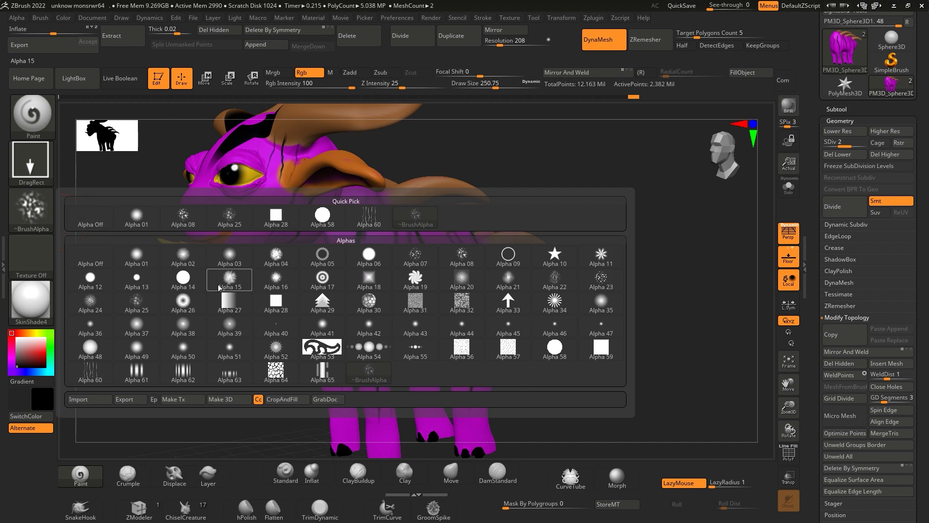
# Step: Switch to the SnakeHook brush and work the tail from the creature's rear, stepping through undo history
pyautogui.moveTo(490, 394); pyautogui.dragTo(330, 102)
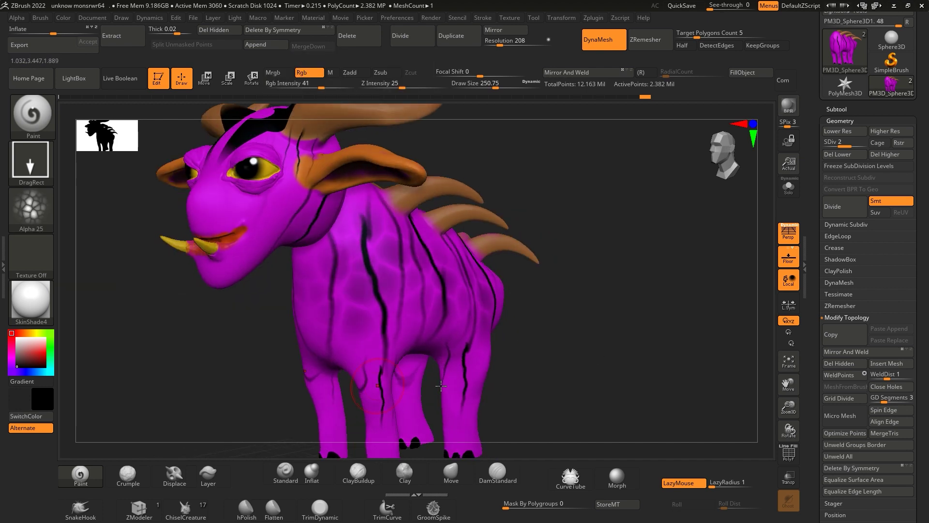
pyautogui.moveTo(788, 429)
pyautogui.mouseDown()
pyautogui.moveTo(762, 379)
pyautogui.moveTo(752, 386)
pyautogui.mouseUp()
pyautogui.click(81, 509)
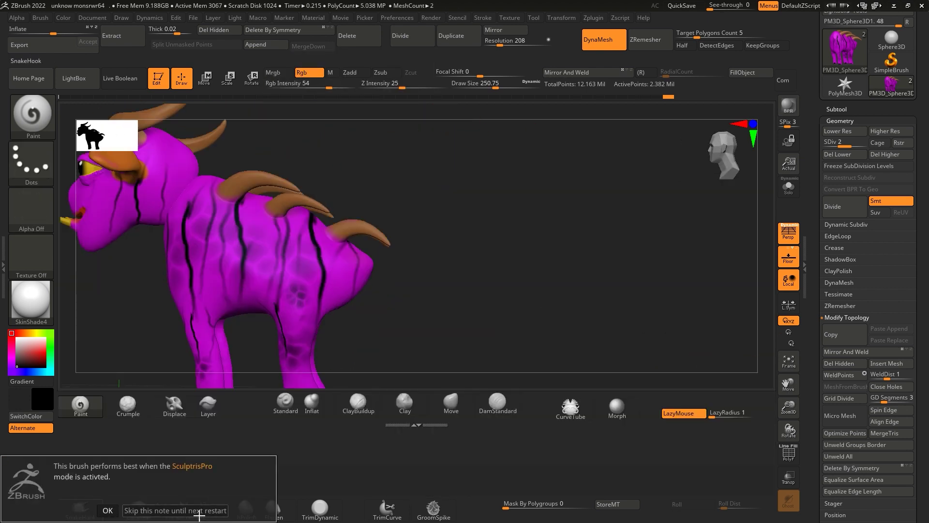
pyautogui.click(182, 85)
pyautogui.moveTo(526, 389); pyautogui.dragTo(416, 421)
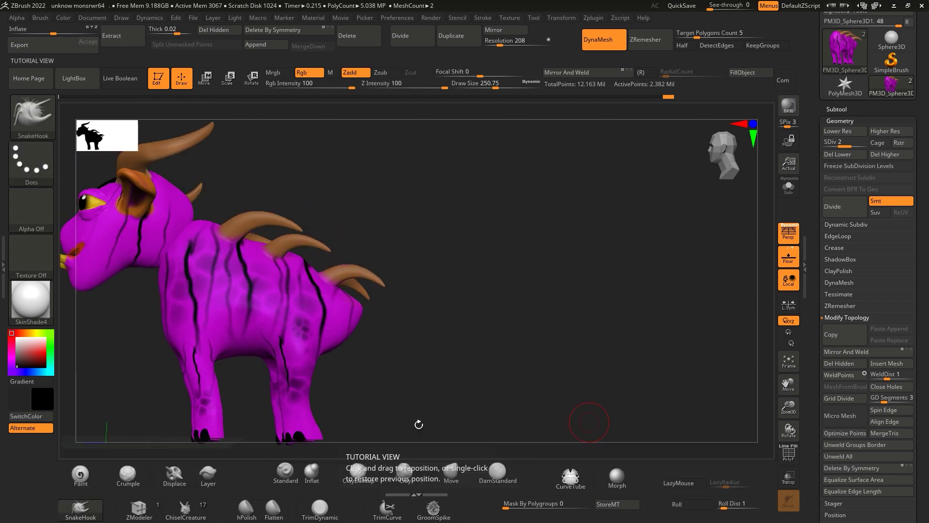
pyautogui.moveTo(370, 335); pyautogui.dragTo(381, 291)
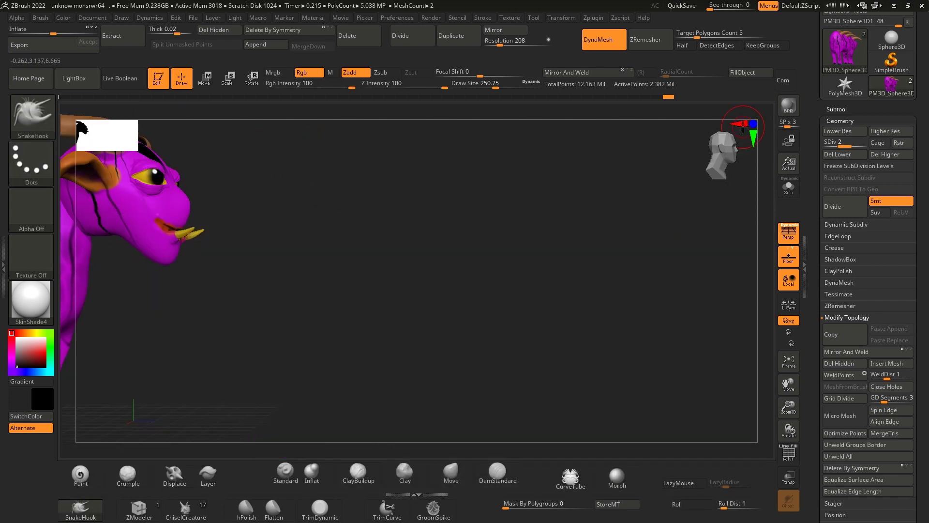
pyautogui.press('c')
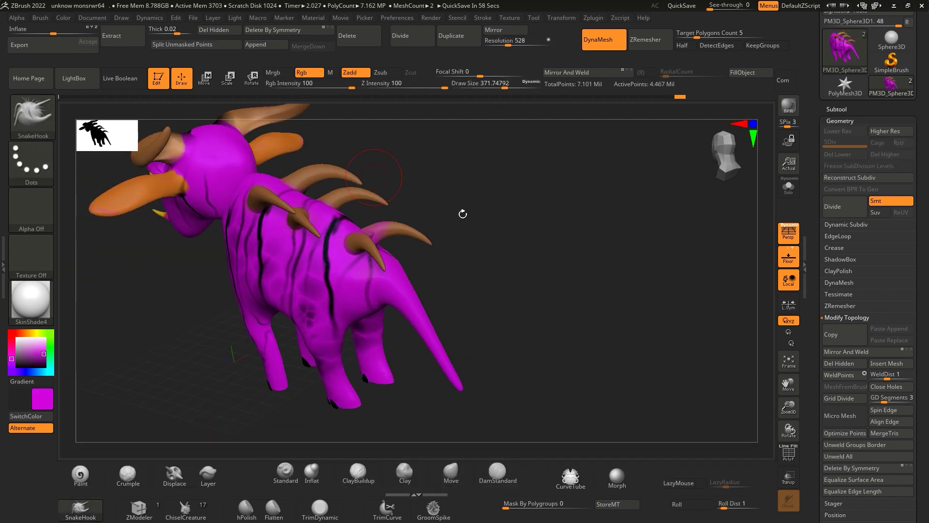
pyautogui.moveTo(460, 212); pyautogui.dragTo(544, 419)
pyautogui.hotkey('ctrl', 'shift', 'z')
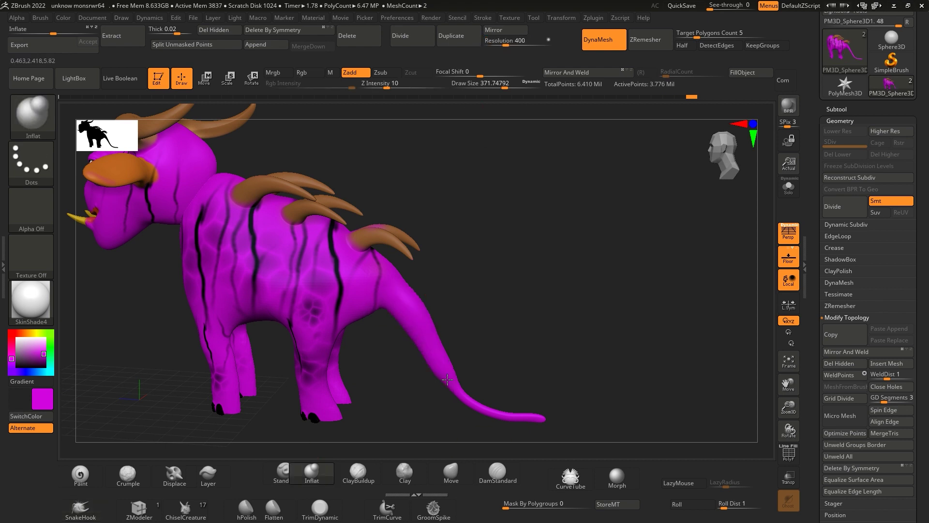
pyautogui.moveTo(453, 333); pyautogui.dragTo(182, 326)
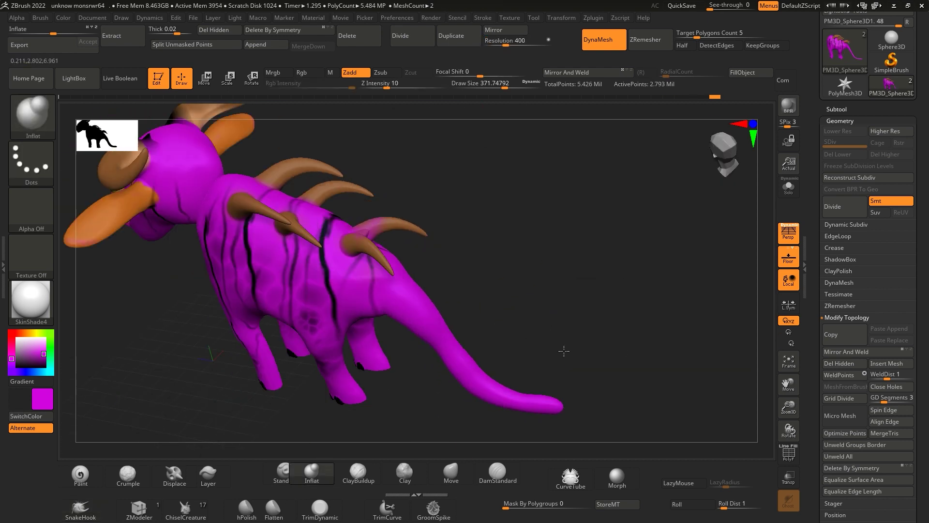
# Step: Step through the undo history to settle the Animal_Horn02 spikes along the tail
pyautogui.hotkey('ctrl', 'shift', 'z')
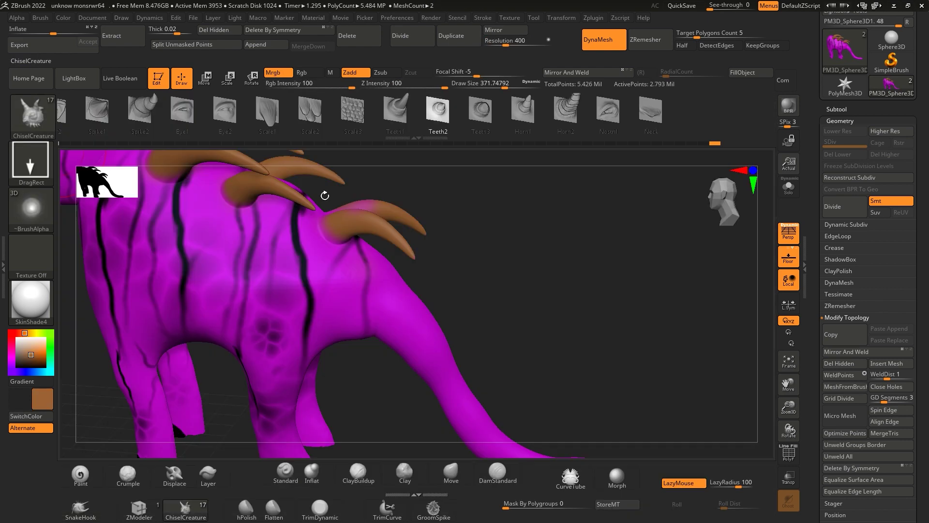
pyautogui.hotkey('ctrl', 'shift', 'z')
pyautogui.hotkey('ctrl', 'shift', 'z')
pyautogui.hotkey('ctrl', 'shift', 'z')
pyautogui.hotkey('ctrl', 'shift', 'z')
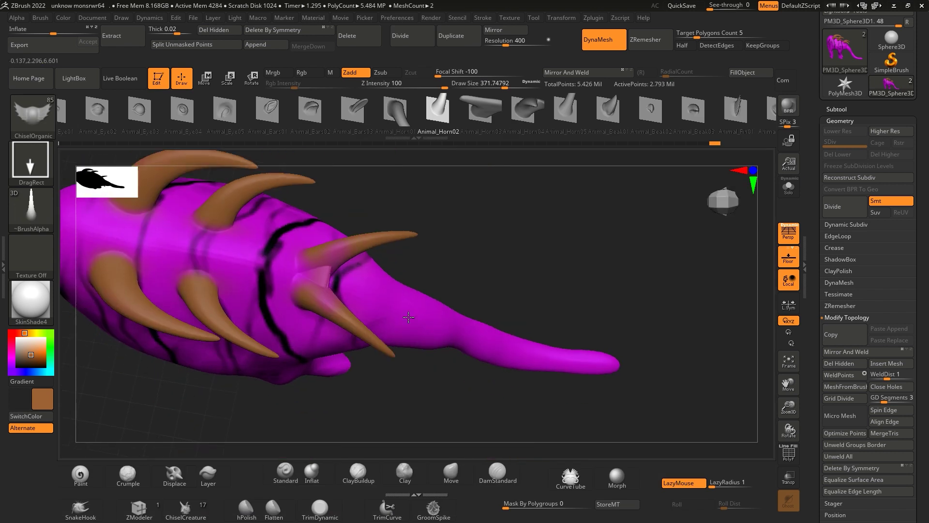
pyautogui.hotkey('ctrl', 'shift', 'z')
pyautogui.hotkey('ctrl', 'shift', 'z')
pyautogui.hotkey('ctrl', 'shift', 'z')
pyautogui.hotkey('ctrl', 'shift', 'z')
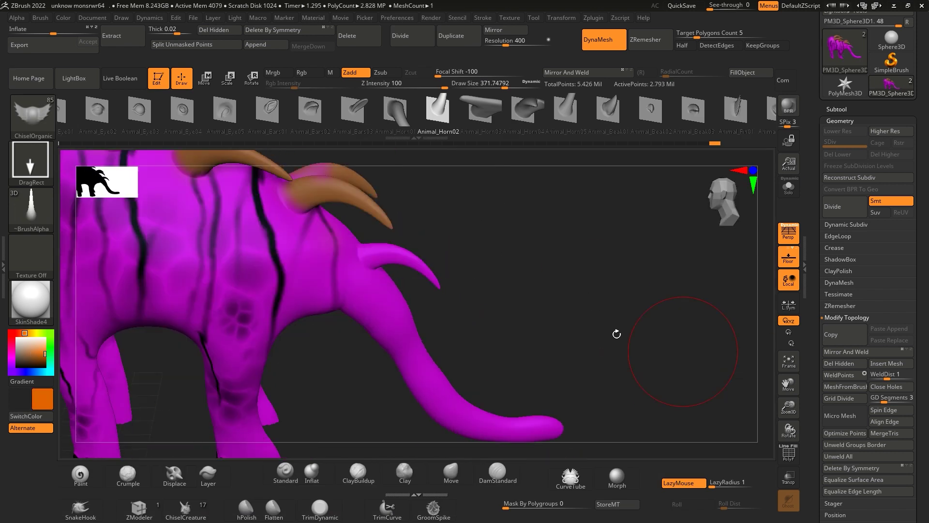
pyautogui.hotkey('ctrl', 'shift', 'z')
pyautogui.hotkey('ctrl', 'shift', 'z')
pyautogui.hotkey('ctrl', 'shift', 'z')
pyautogui.hotkey('ctrl', 'shift', 'z')
pyautogui.hotkey('ctrl', 'shift', 'z')
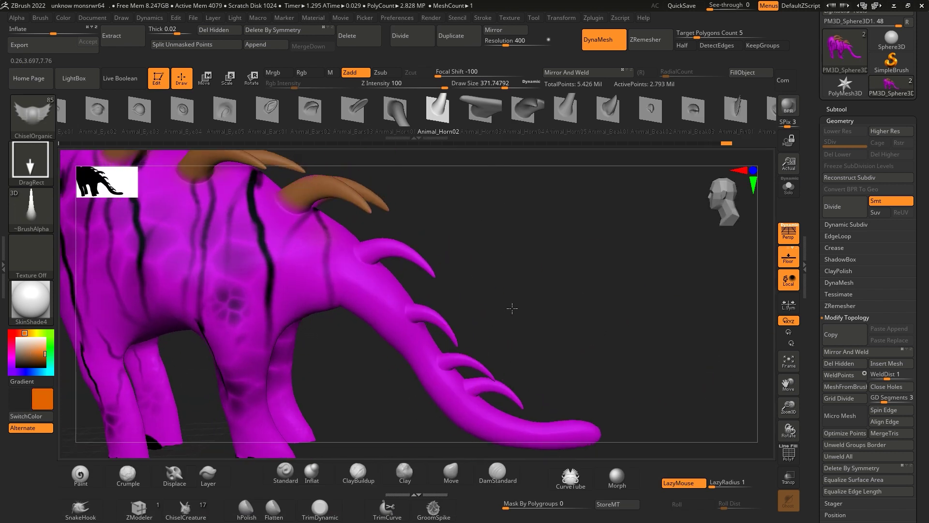
pyautogui.hotkey('ctrl', 'shift', 'z')
pyautogui.hotkey('ctrl', 'shift', 'z')
pyautogui.hotkey('ctrl', 'shift', 'z')
pyautogui.hotkey('ctrl', 'shift', 'z')
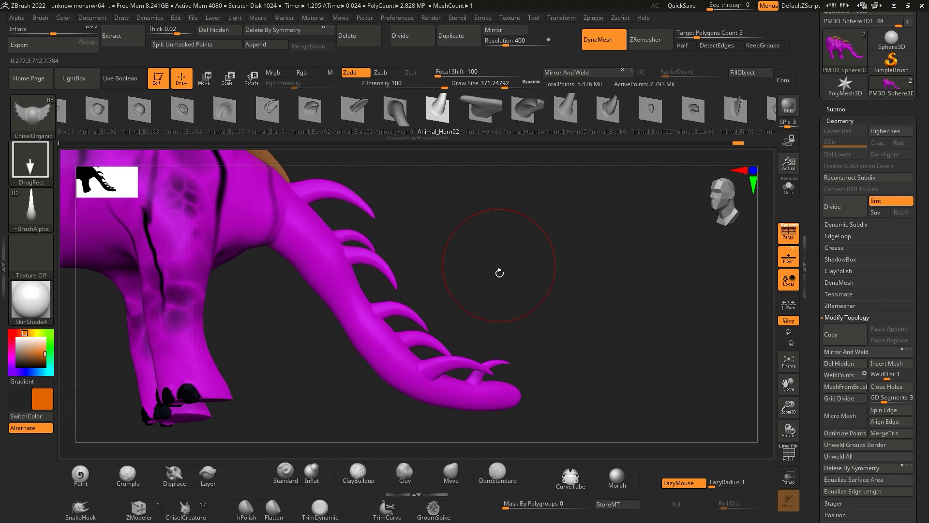
pyautogui.hotkey('ctrl', 'shift', 'z')
pyautogui.hotkey('ctrl', 'shift', 'z')
pyautogui.hotkey('ctrl', 'shift', 'z')
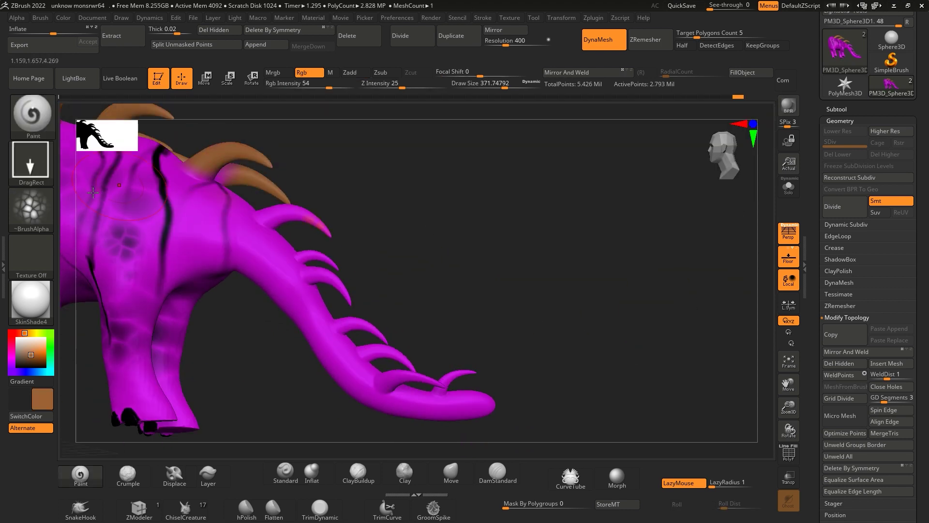
pyautogui.hotkey('ctrl', 'shift', 'z')
# Step: Step through undo history to the brown-painted tail spikes and fit the creature in view
pyautogui.hotkey('ctrl', 'shift', 'z')
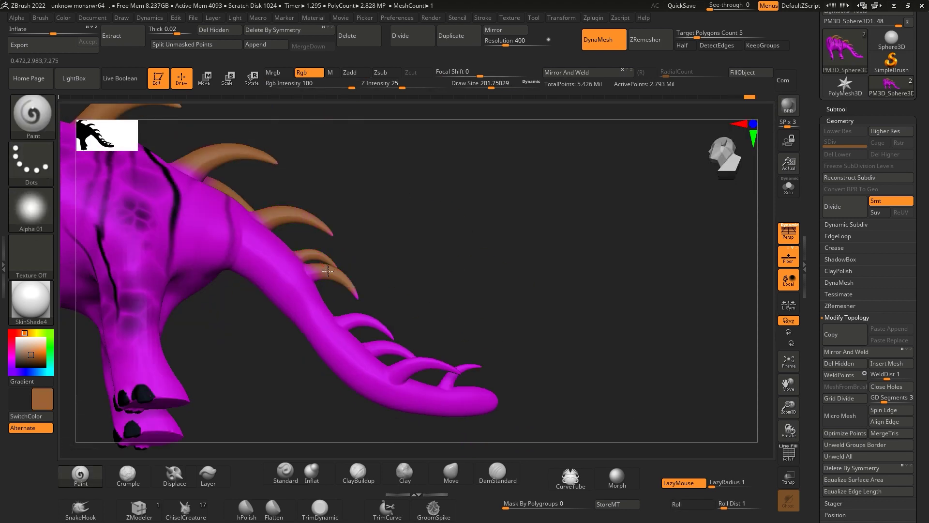
pyautogui.hotkey('ctrl', 'shift', 'z')
pyautogui.hotkey('ctrl', 'shift', 'z')
pyautogui.hotkey('ctrl', 'z')
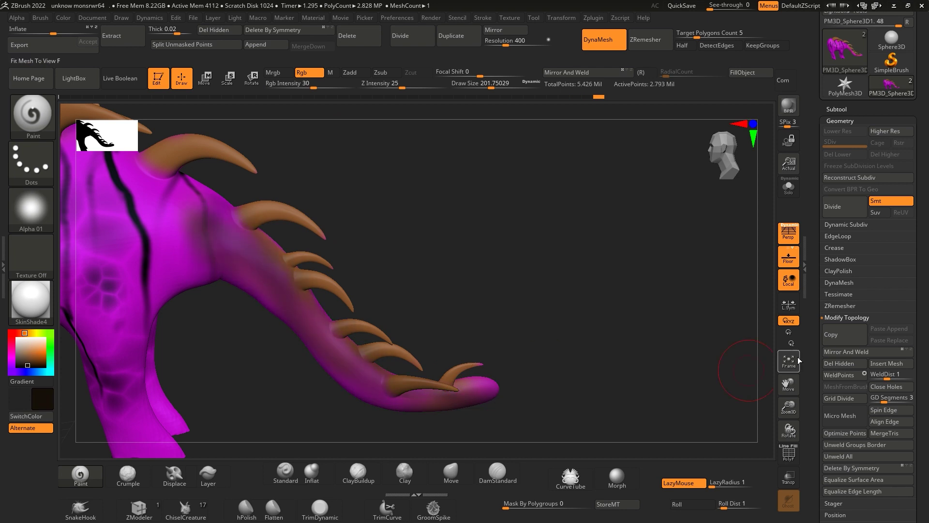
pyautogui.hotkey('ctrl', 'shift', 'z')
pyautogui.hotkey('ctrl', 'shift', 'z')
pyautogui.hotkey('ctrl', 'shift', 'z')
pyautogui.hotkey('ctrl', 'shift', 'z')
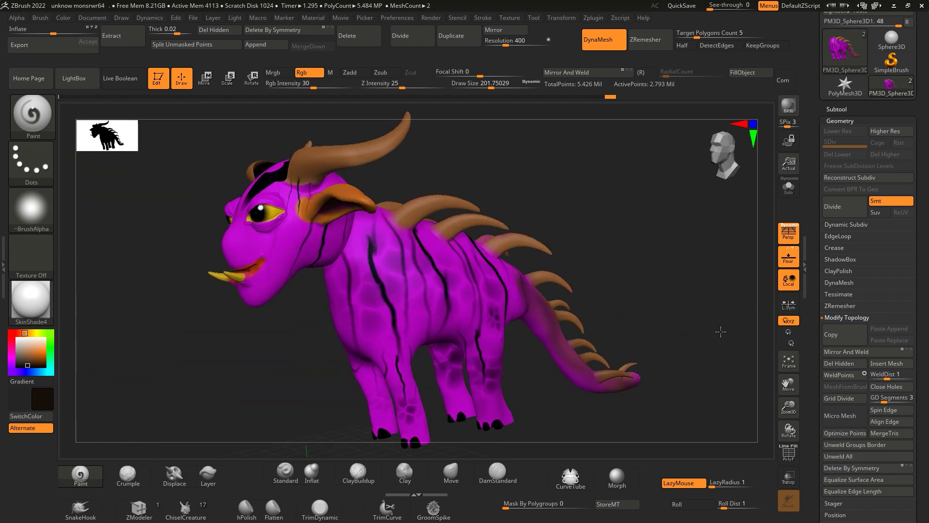